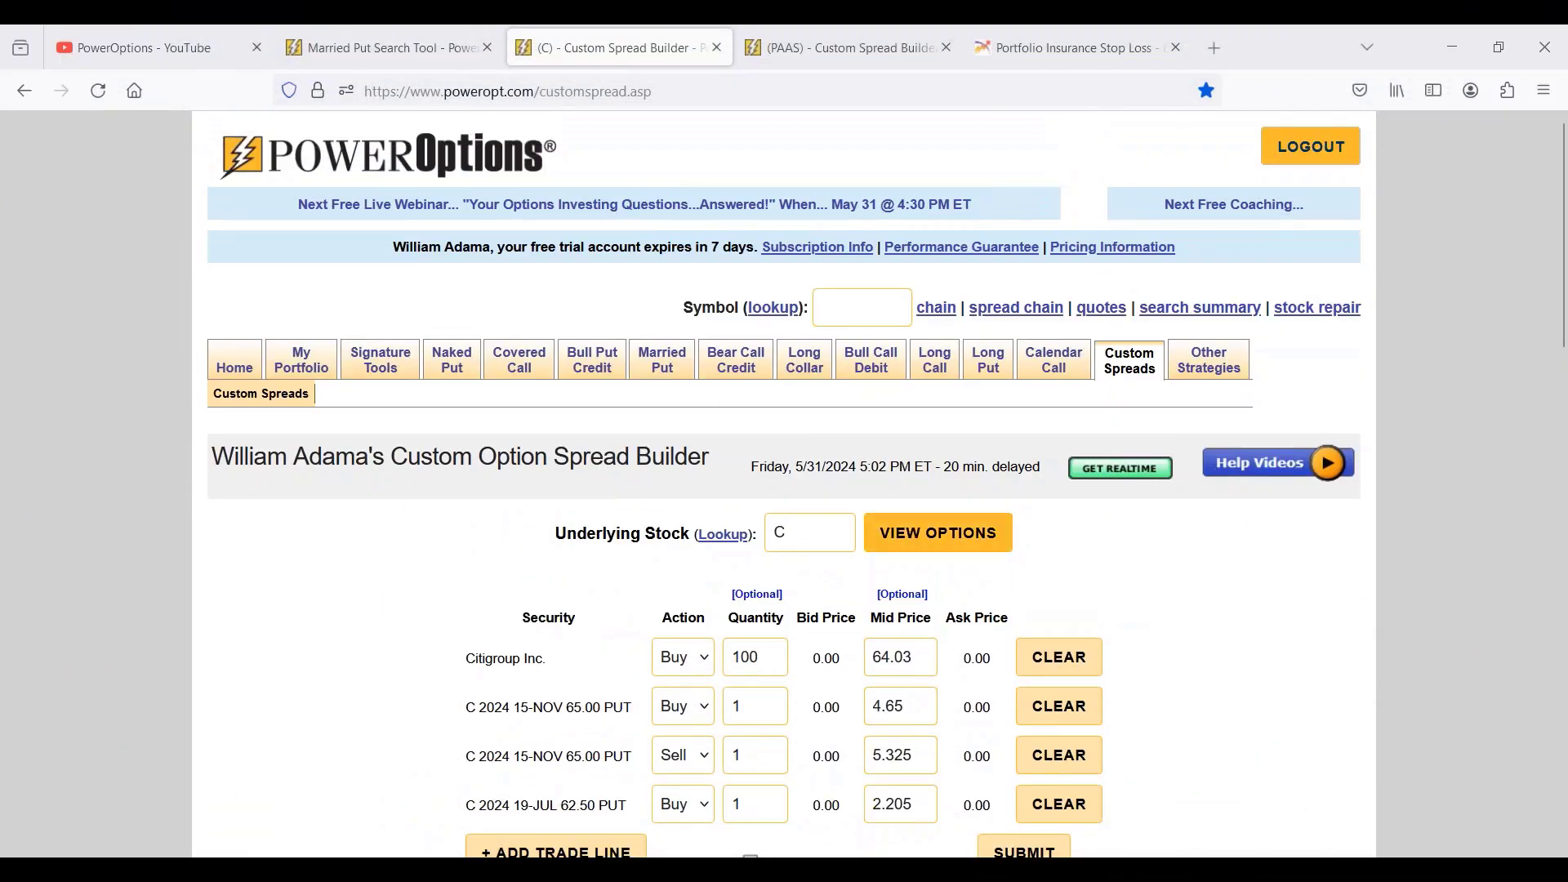
- Open the Married Put search tool and bring up the '**Radioactive sort by EPSG' results table
click(659, 362)
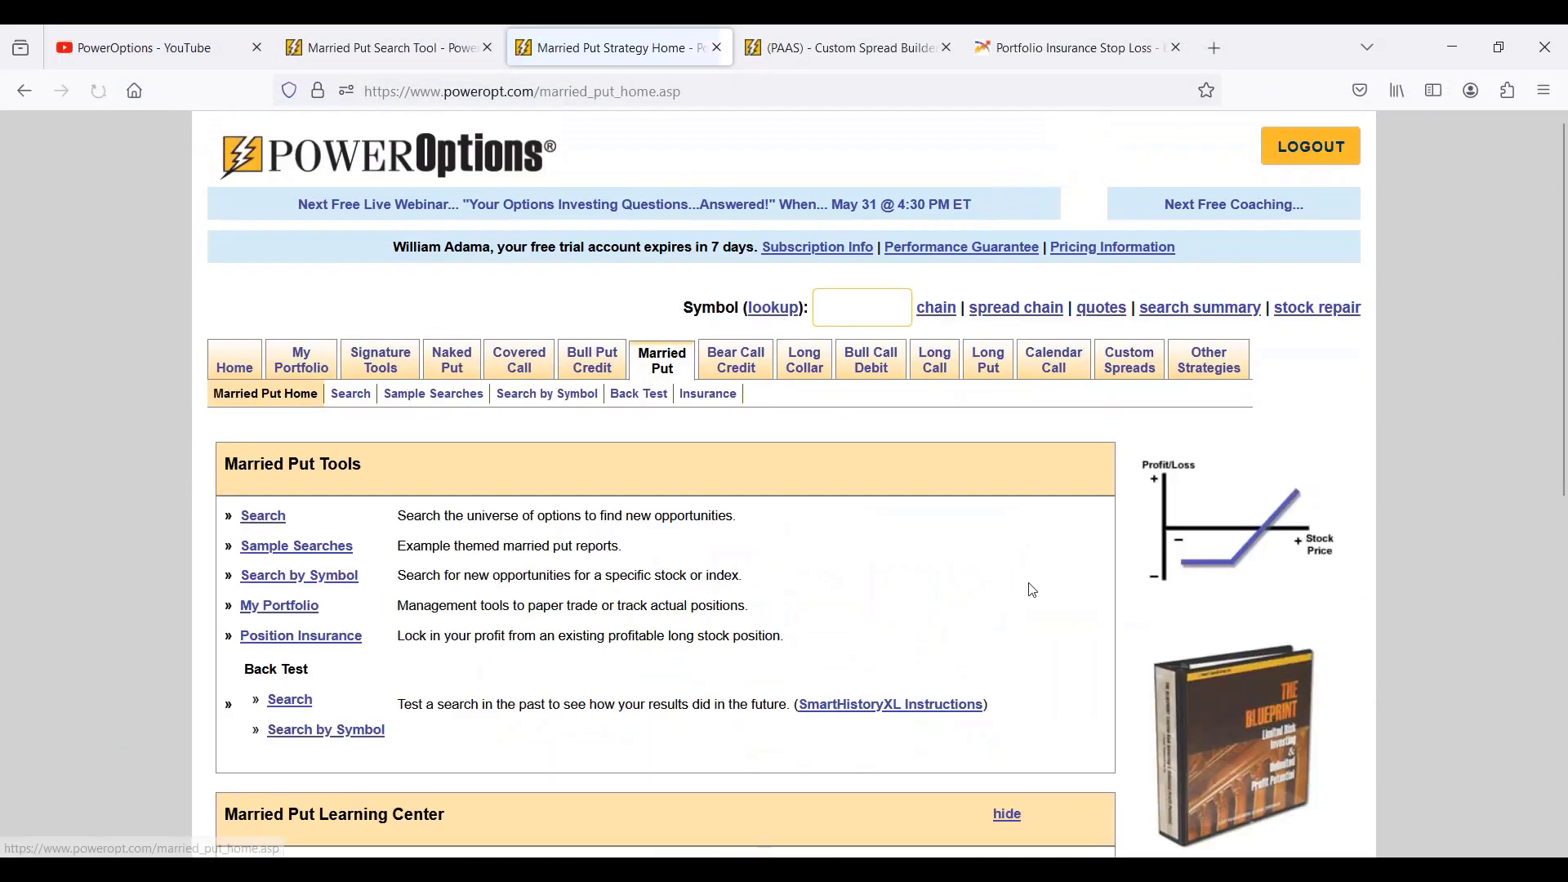
scroll(1027, 581, down, 3)
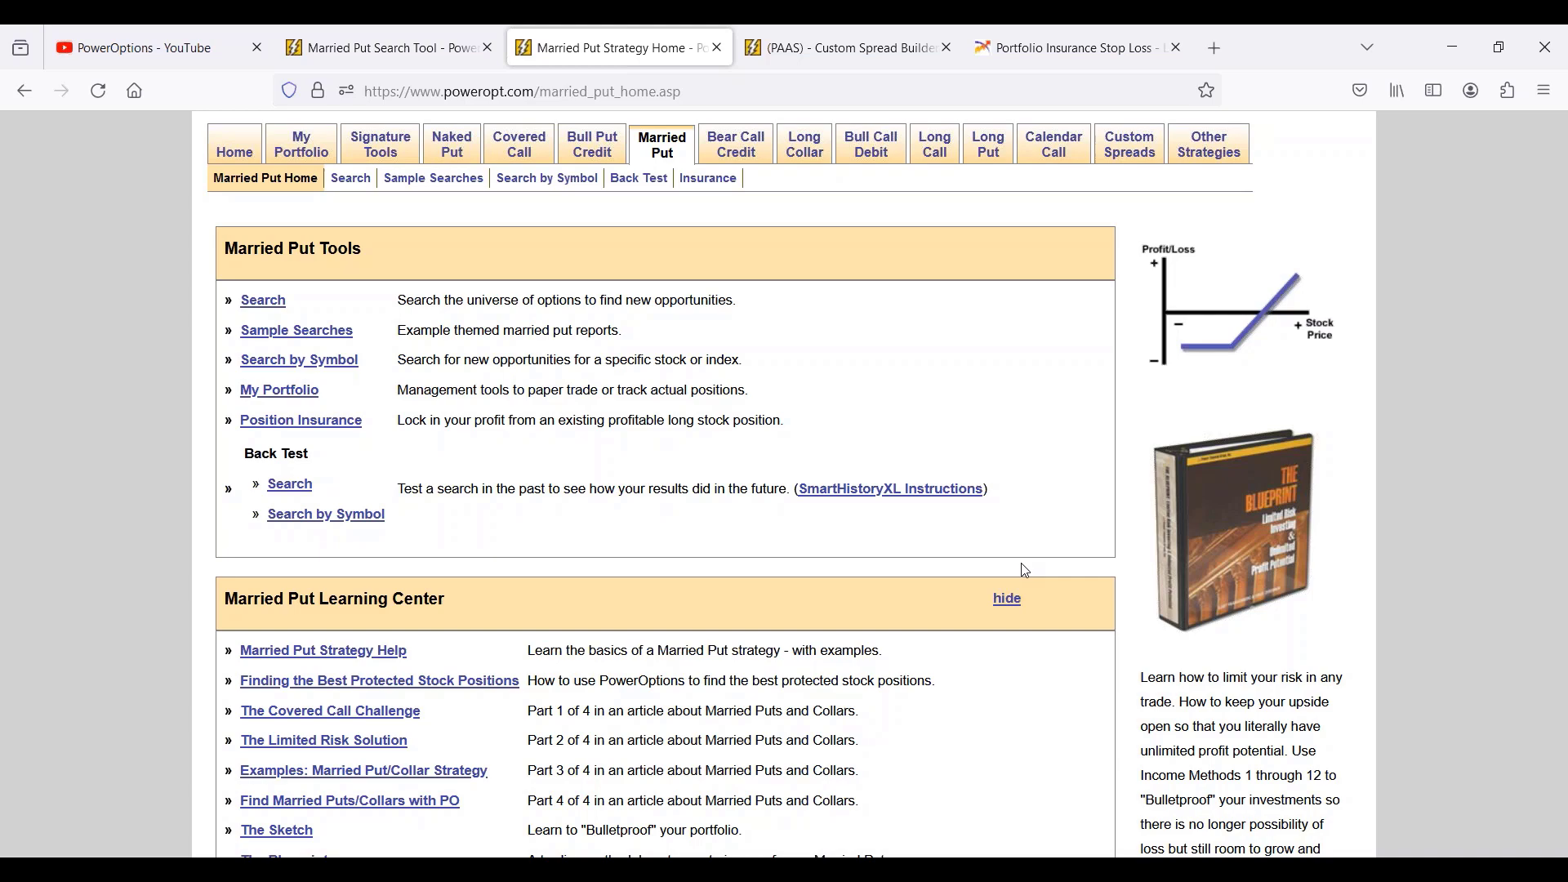
click(351, 179)
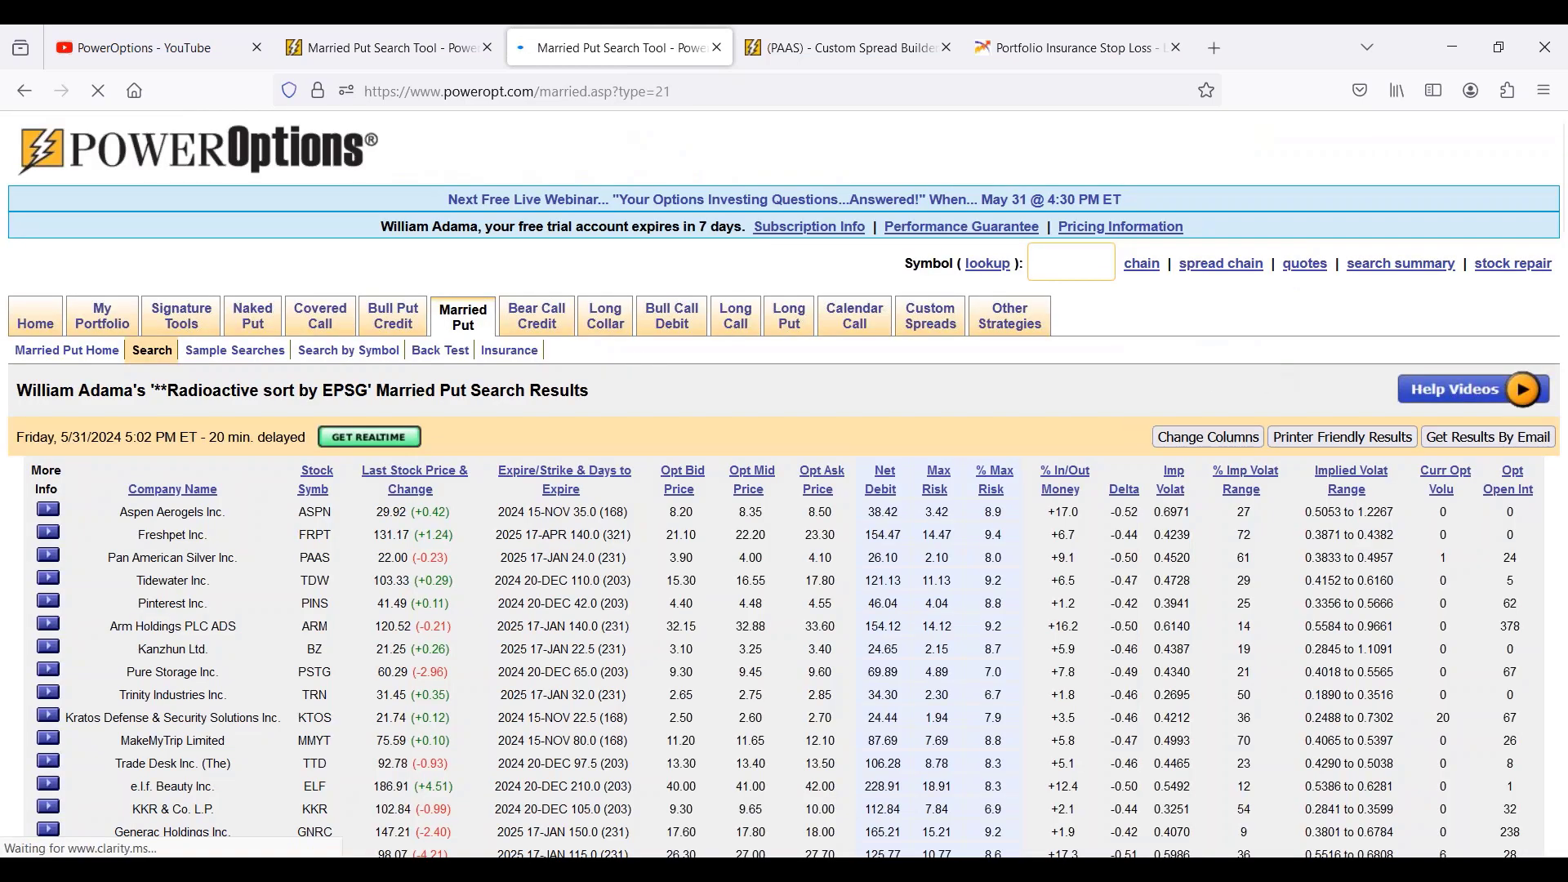
scroll(1299, 359, down, 3)
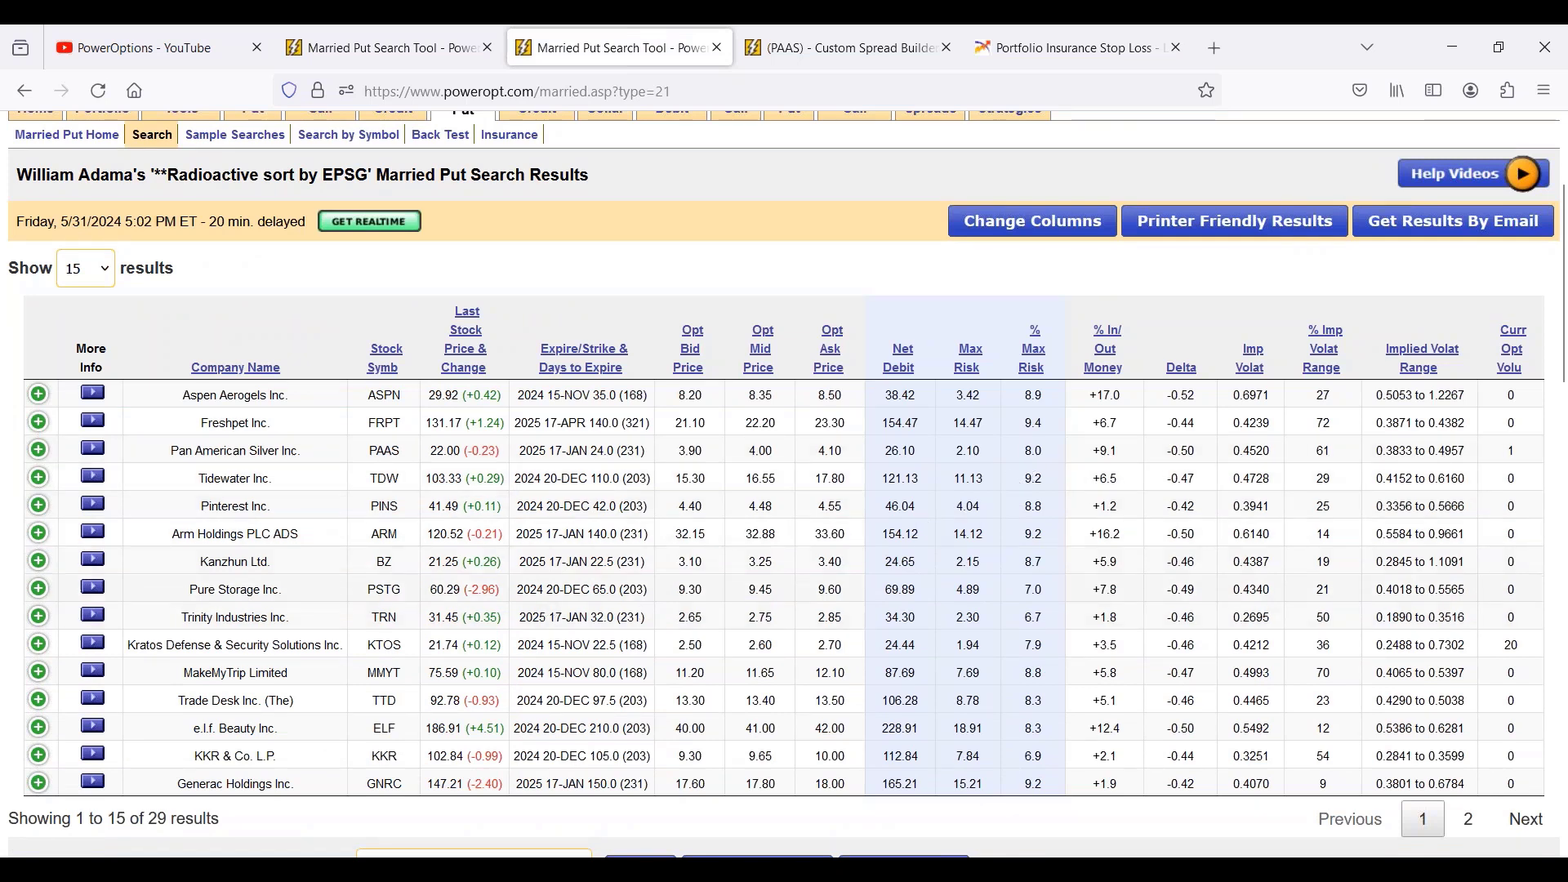
- Examine the Pure Storage (PSTG) row in the results, from stock price and option prices through net debit to % Max Risk
drag(1012, 588, 1060, 590)
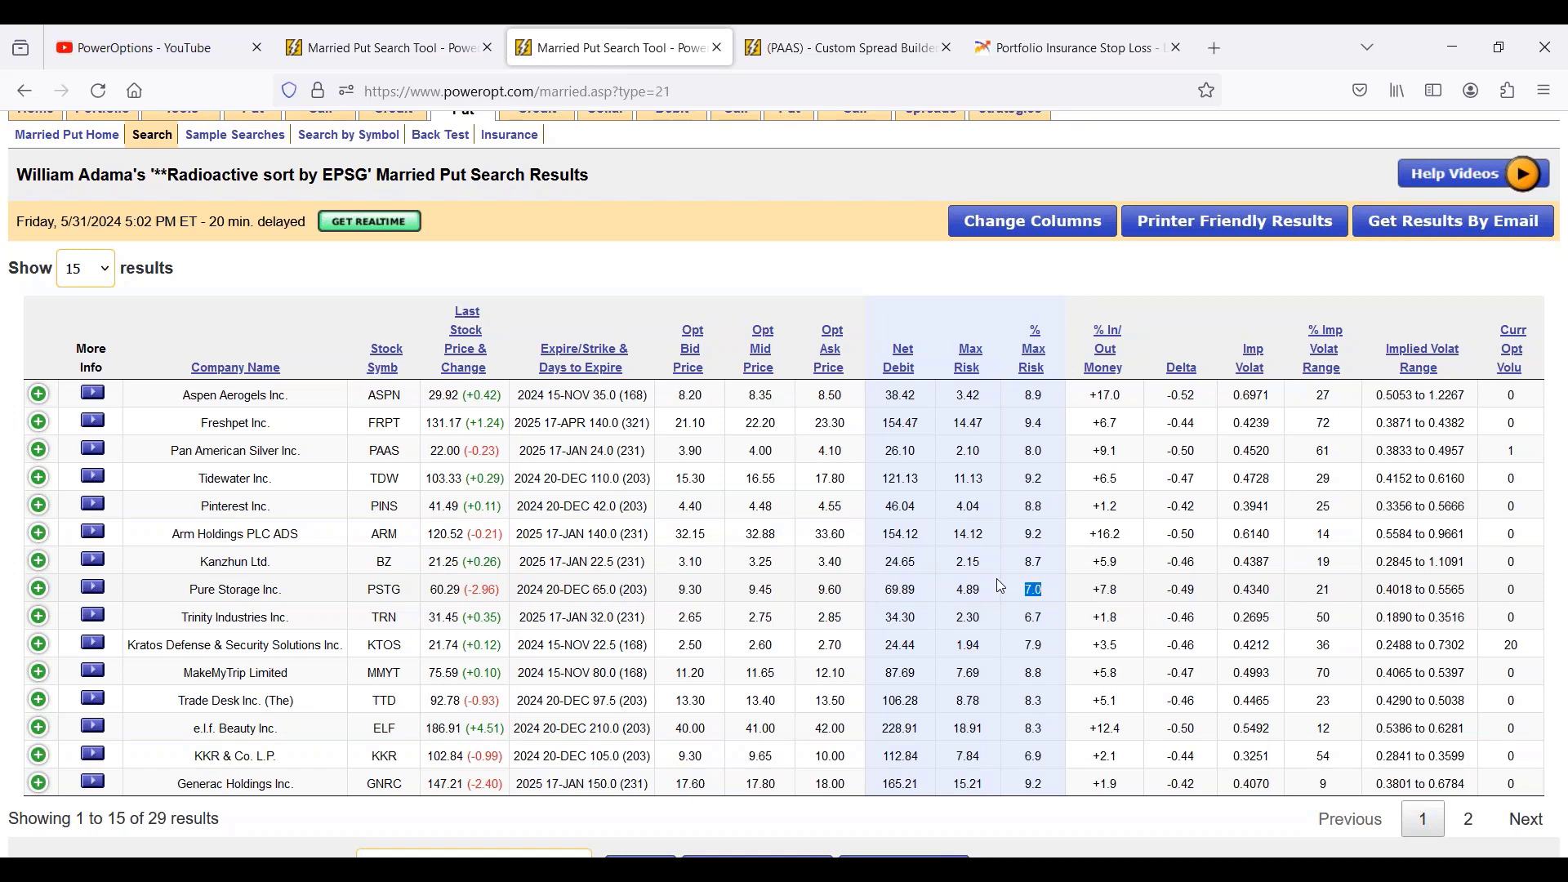
scroll(1003, 586, up, 2)
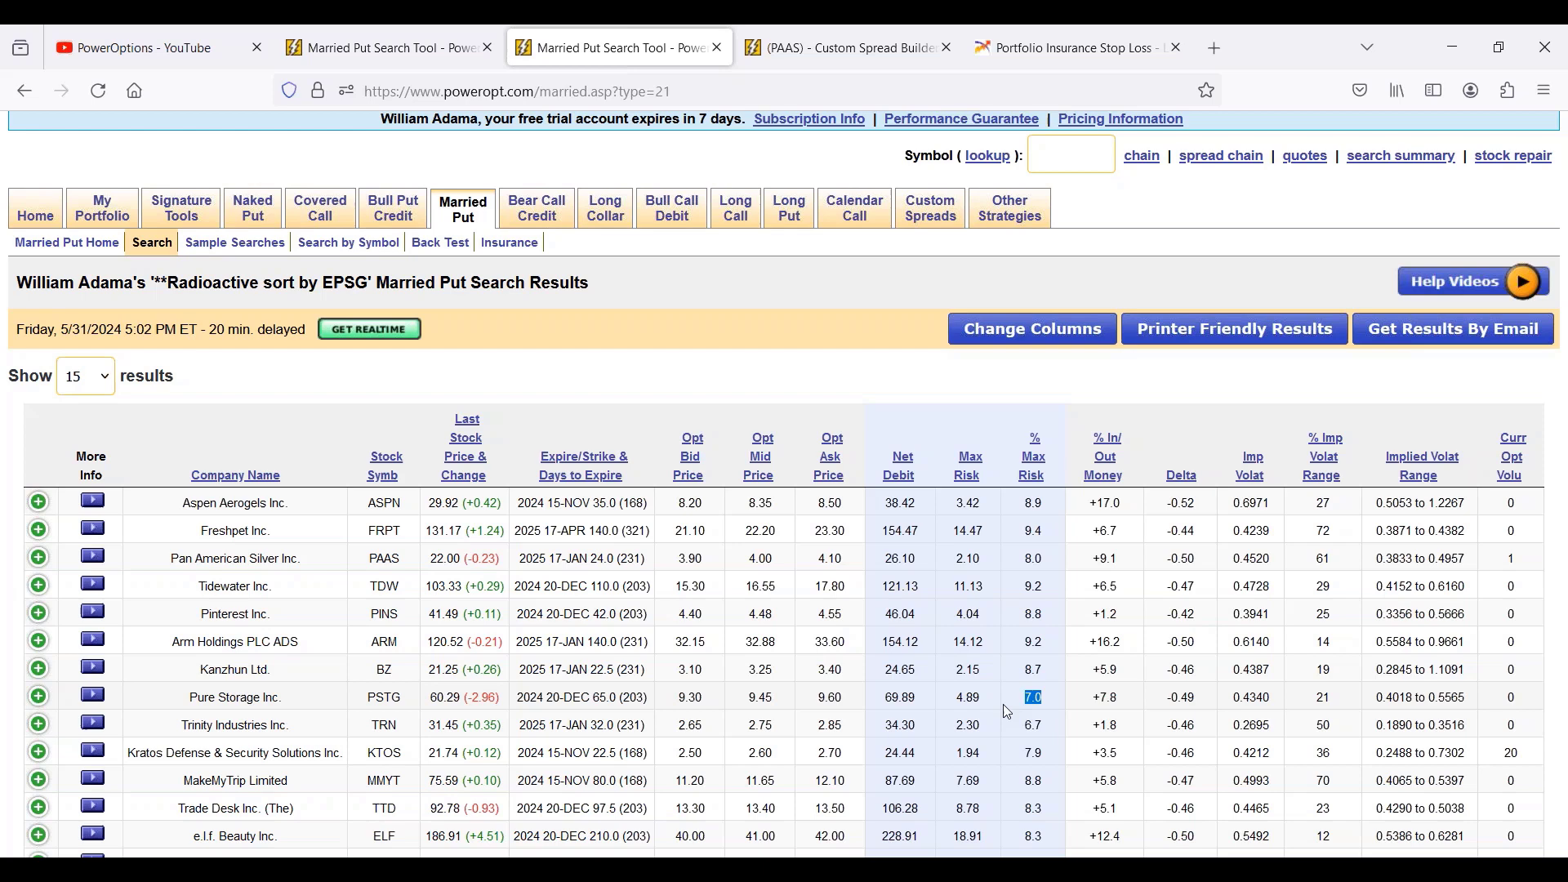
drag(444, 698, 1038, 701)
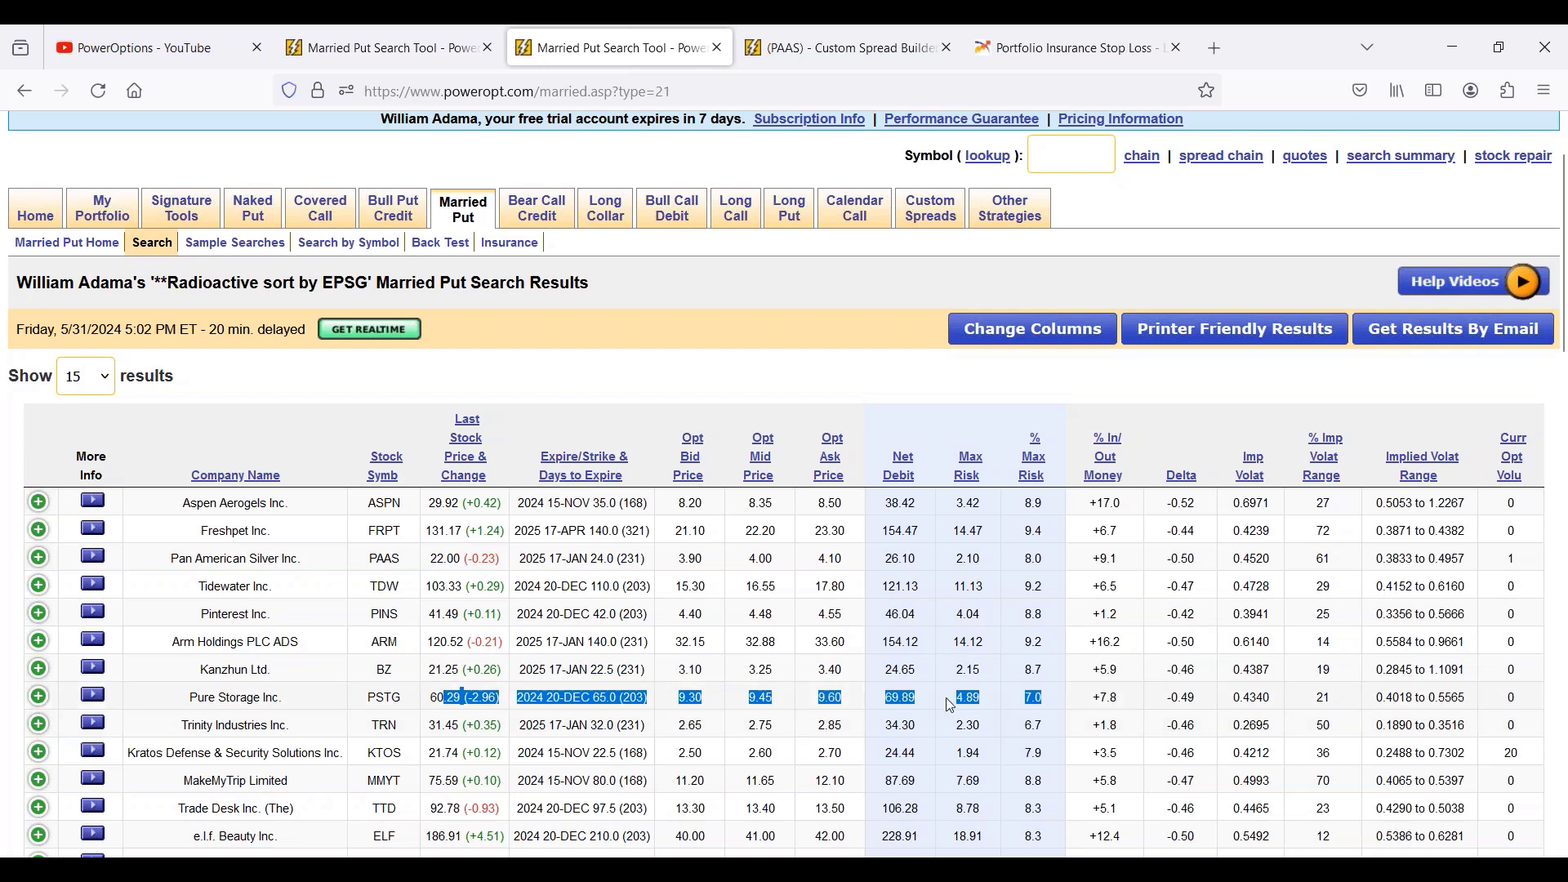
click(1047, 699)
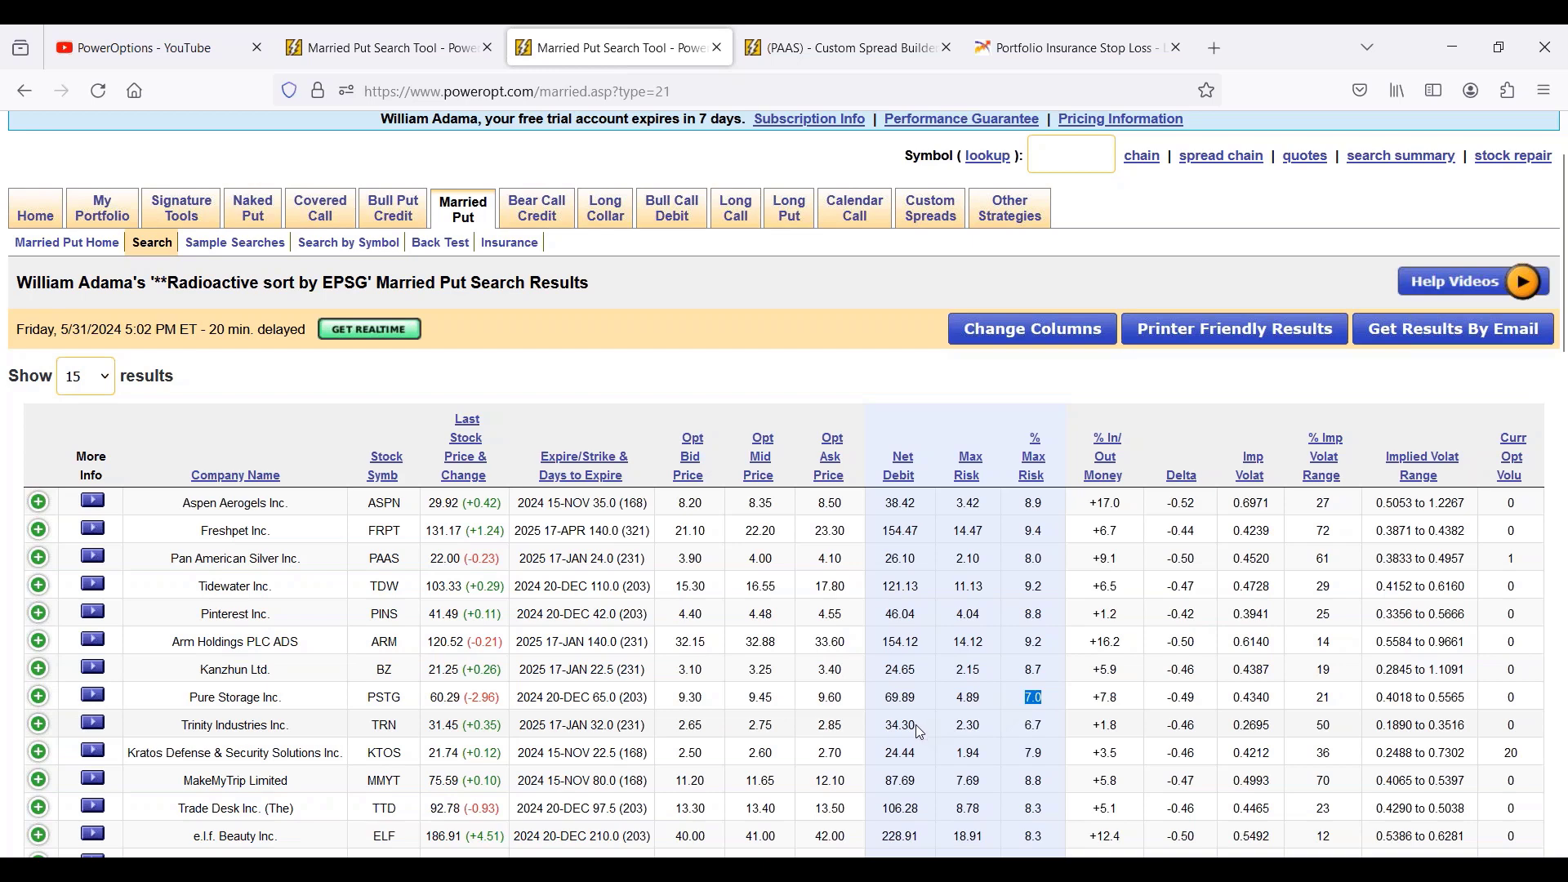
click(1019, 697)
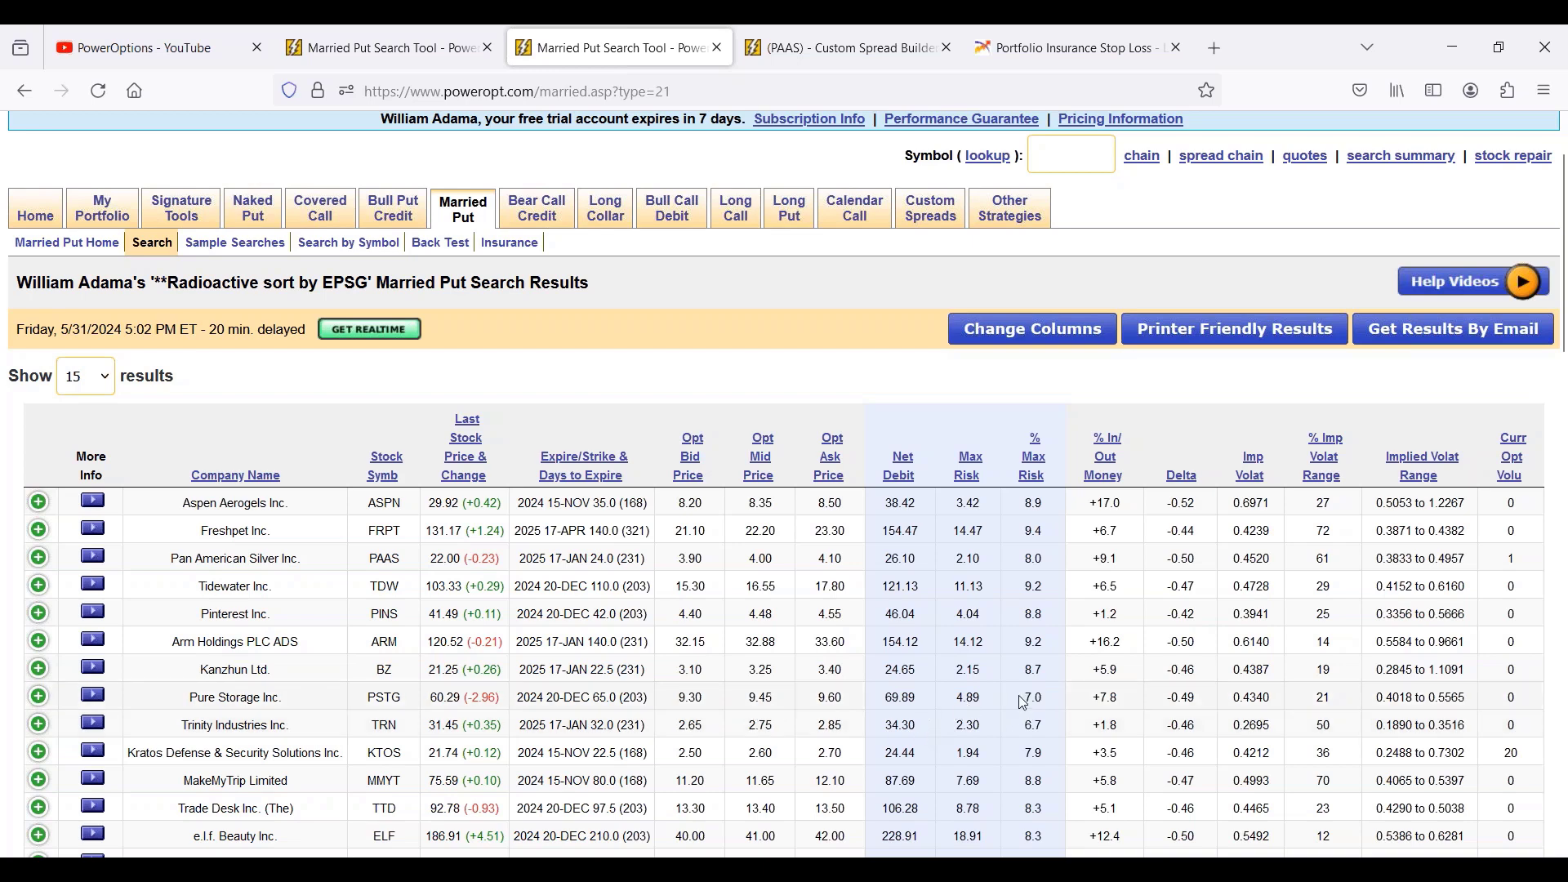
drag(1019, 695, 1059, 697)
click(1034, 700)
scroll(1036, 704, down, 3)
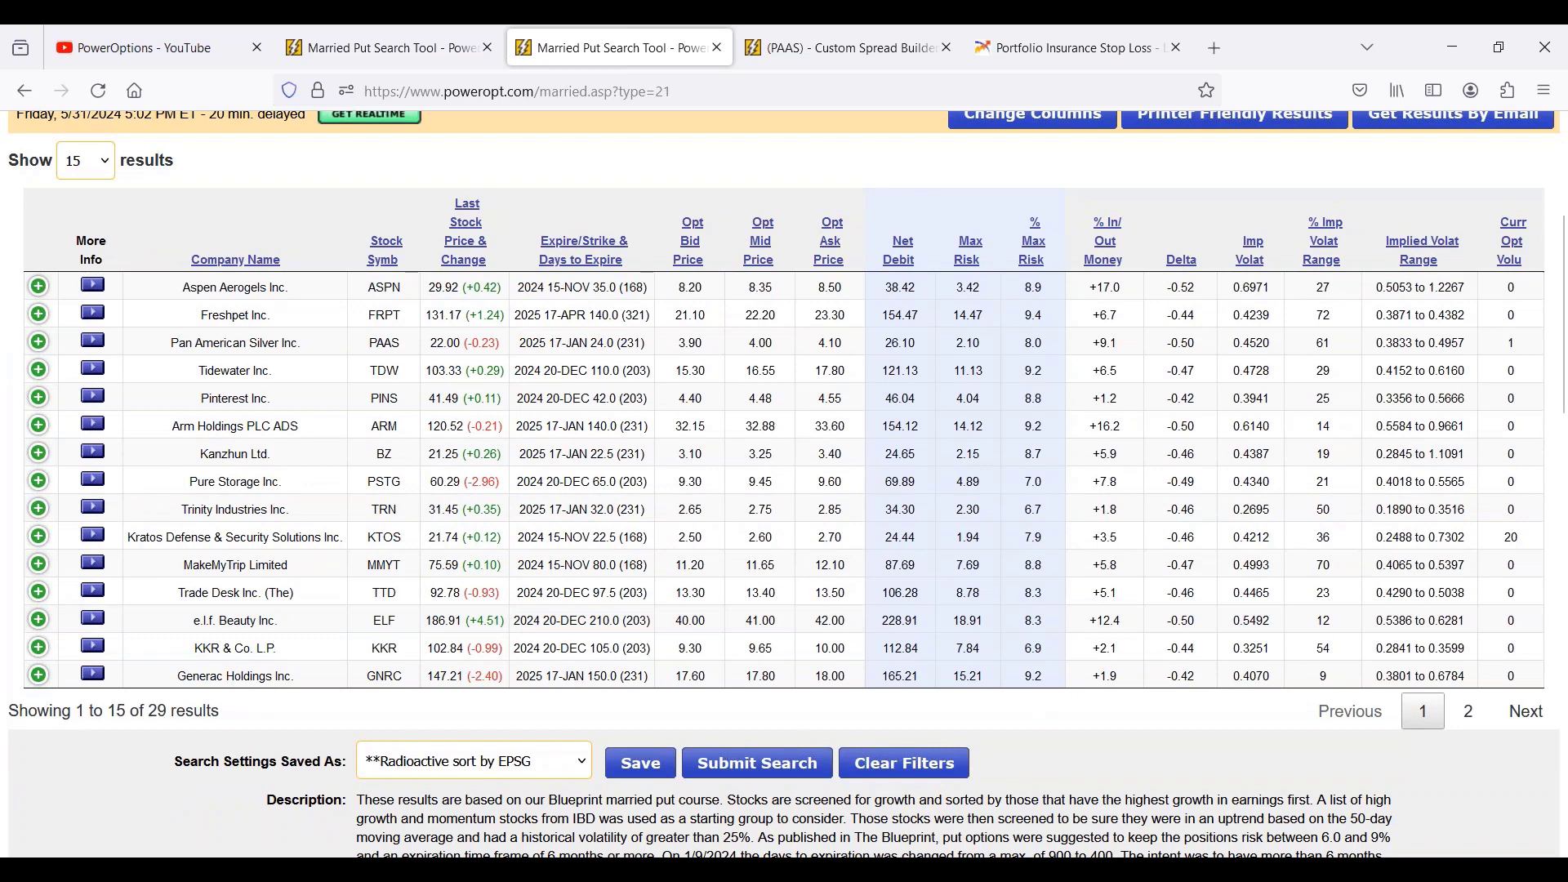
scroll(697, 622, up, 2)
scroll(697, 622, up, 3)
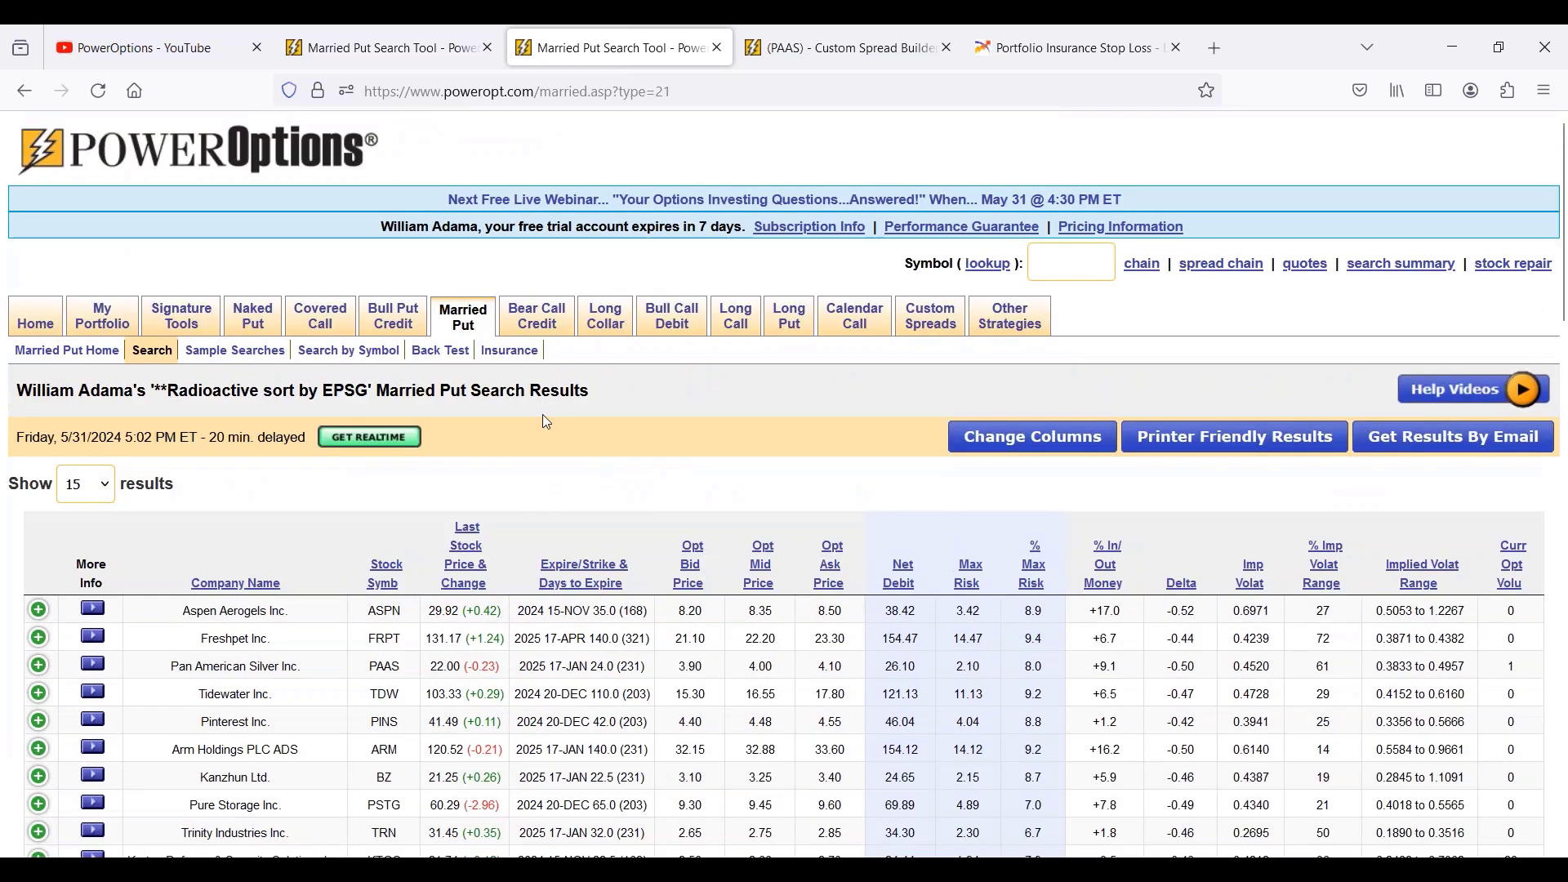
- Return to the Married Put home page and look up the stock details for the symbol CRM
click(478, 326)
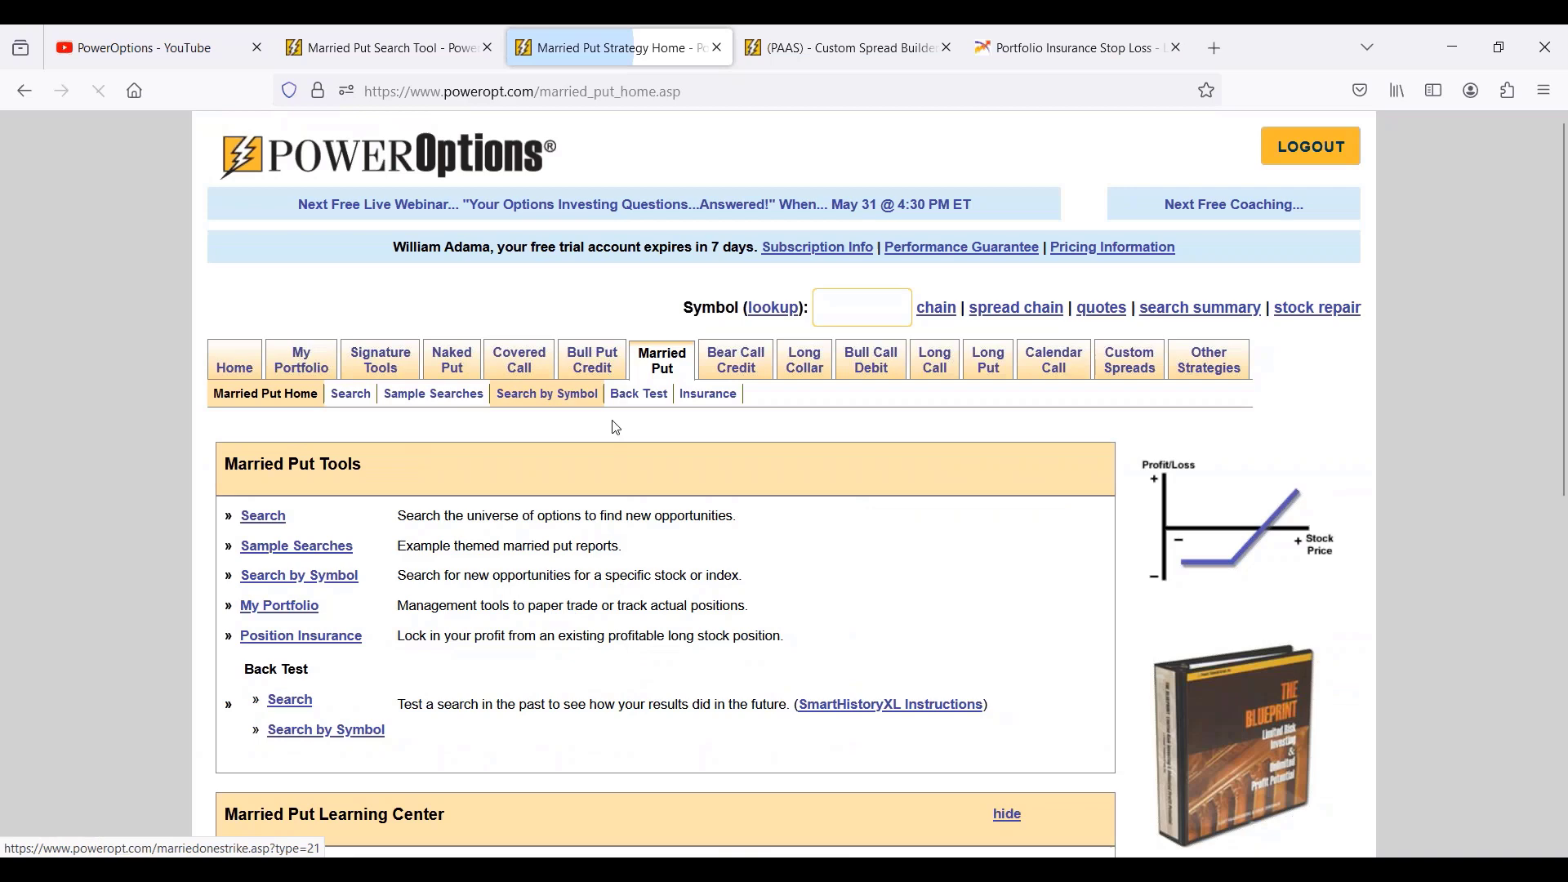
scroll(694, 552, down, 2)
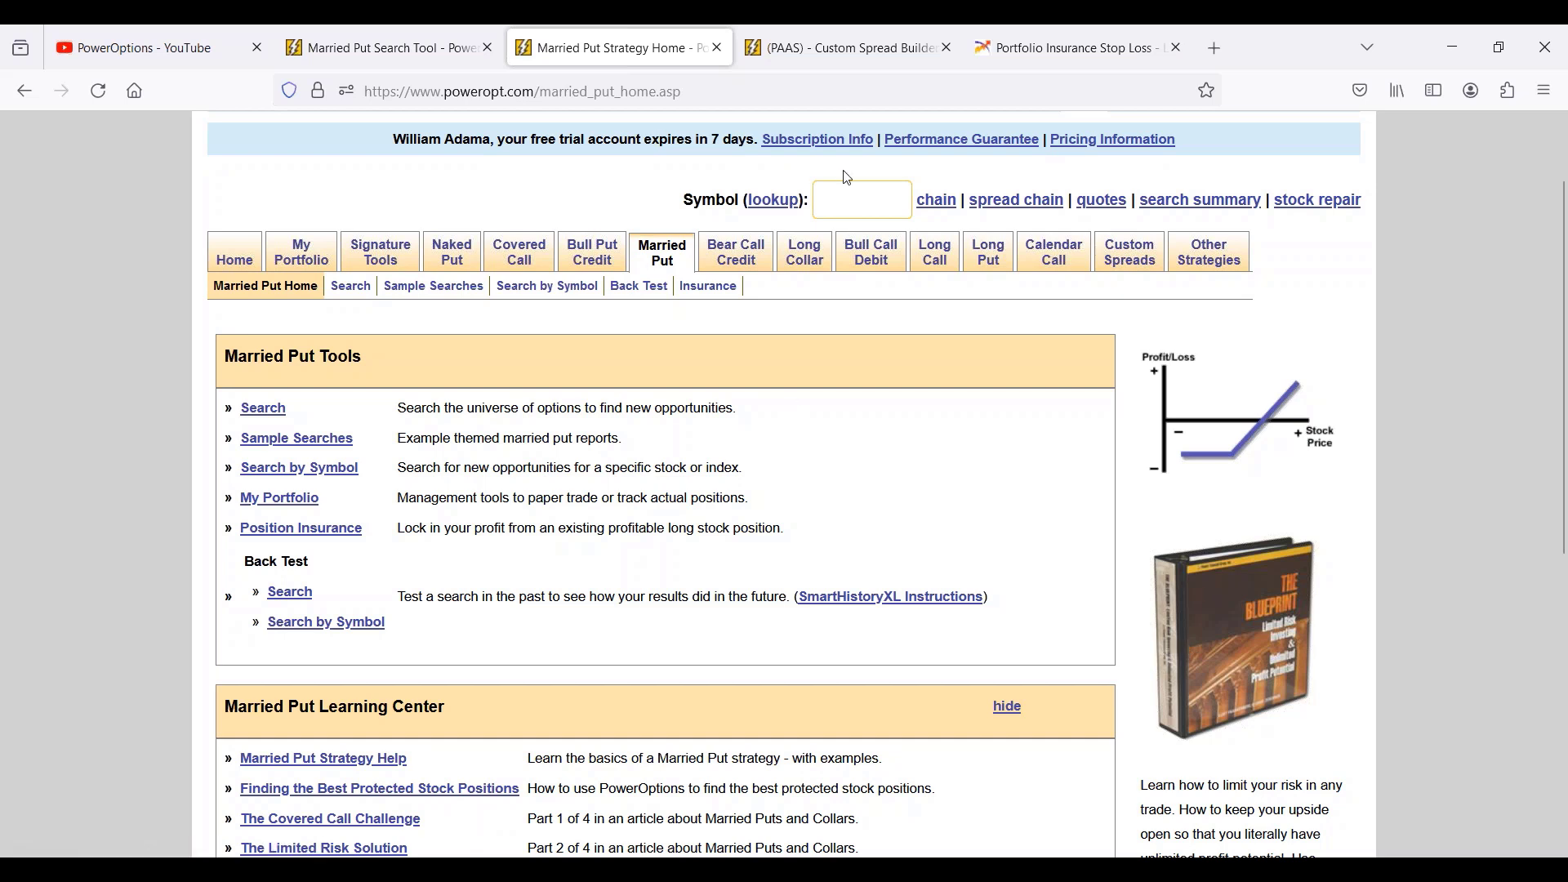
click(846, 193)
text(CRM)
key(Return)
scroll(733, 419, down, 1)
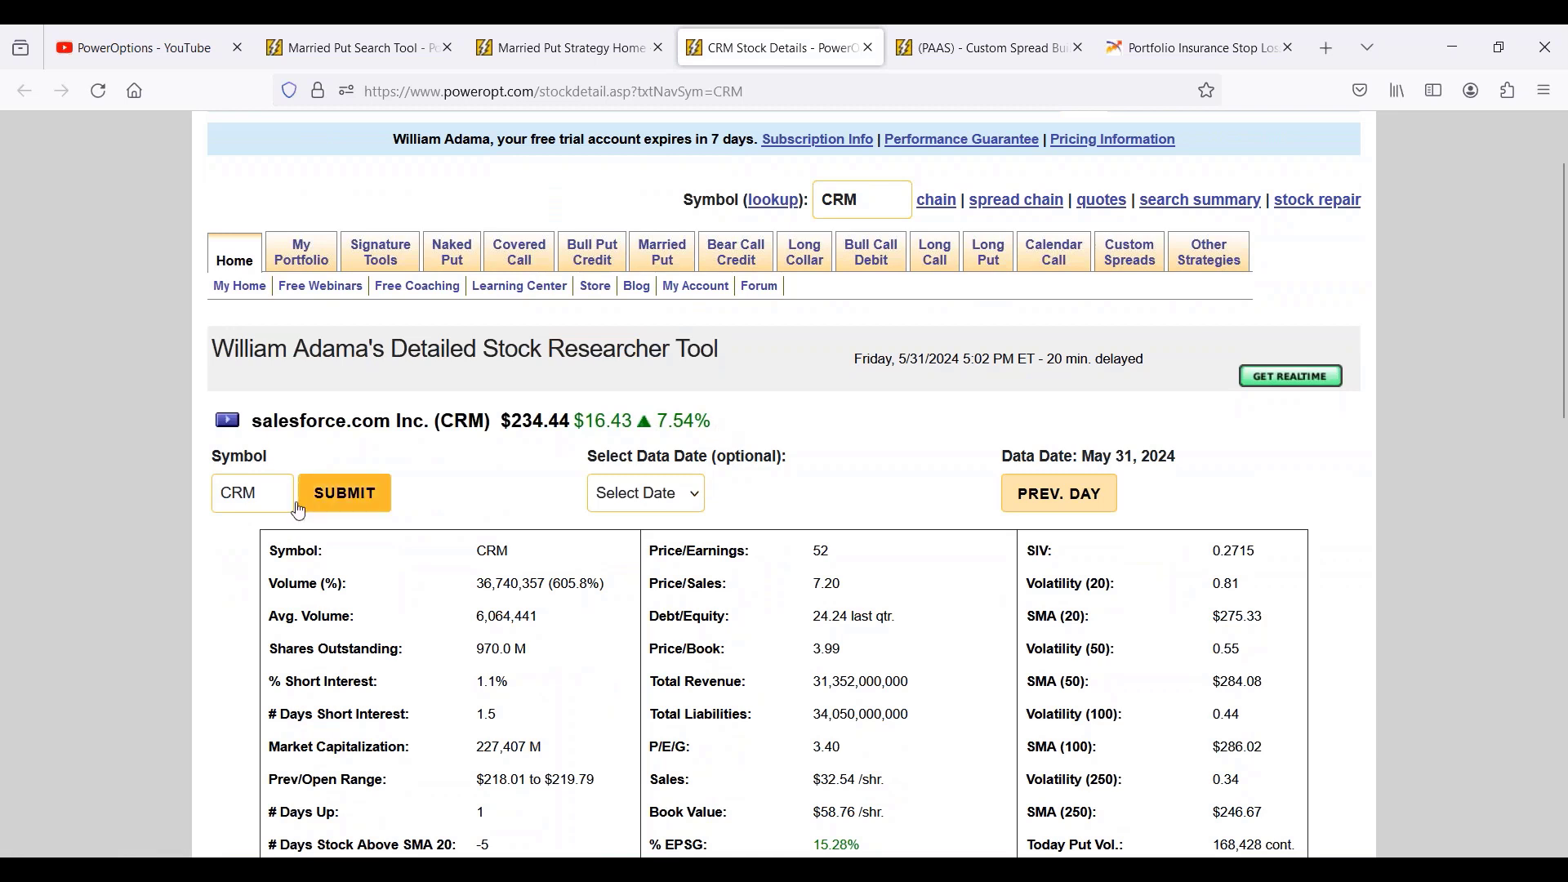
- Open the BigCharts price chart for Salesforce from the CRM stock details
click(227, 425)
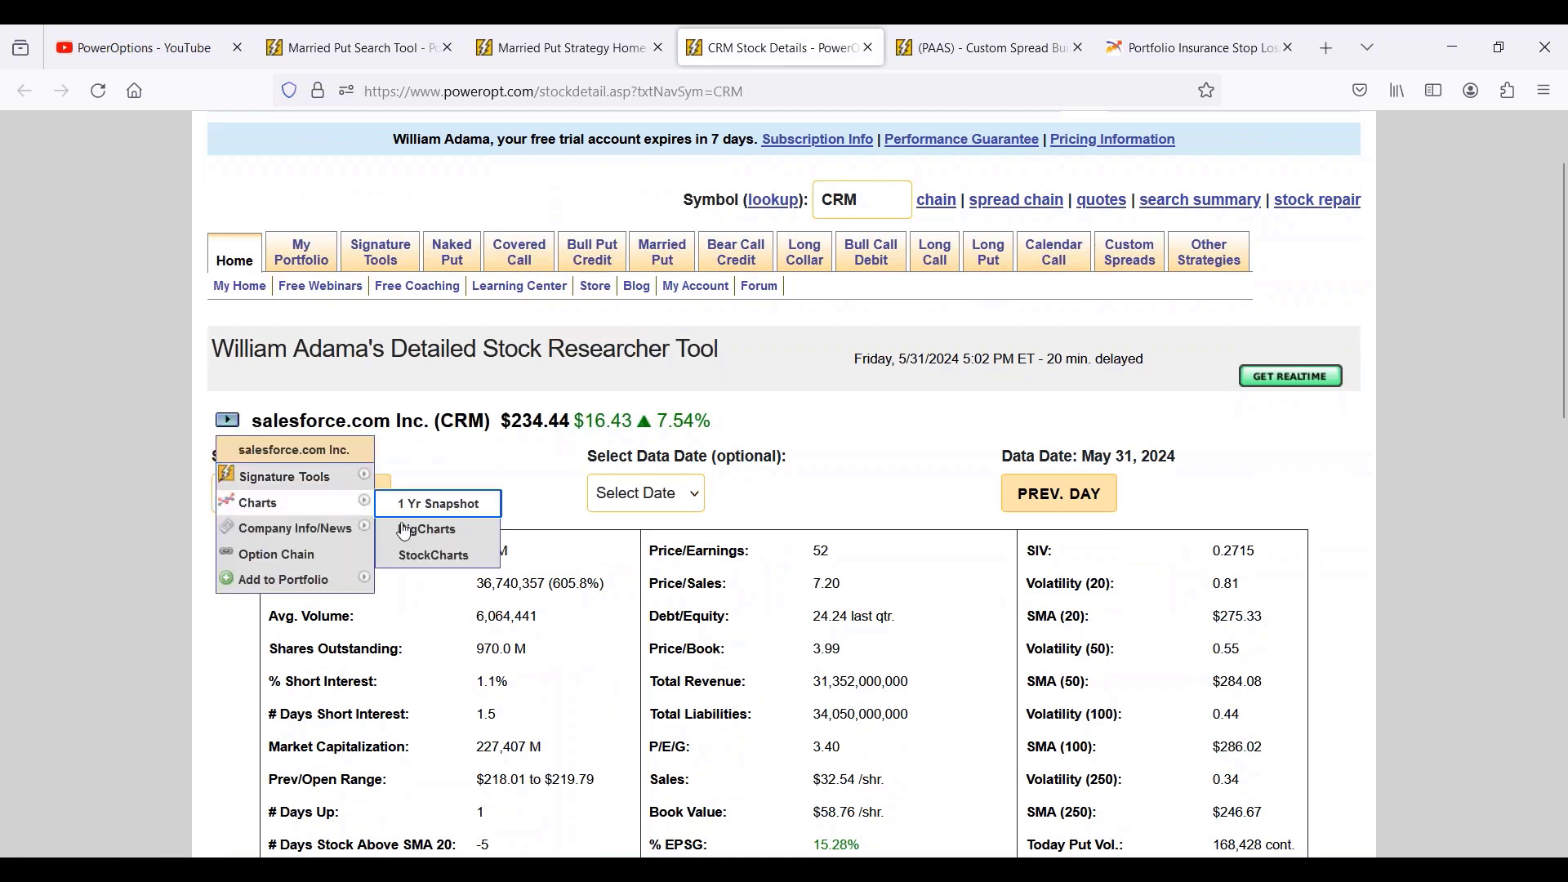
click(433, 532)
scroll(671, 508, down, 5)
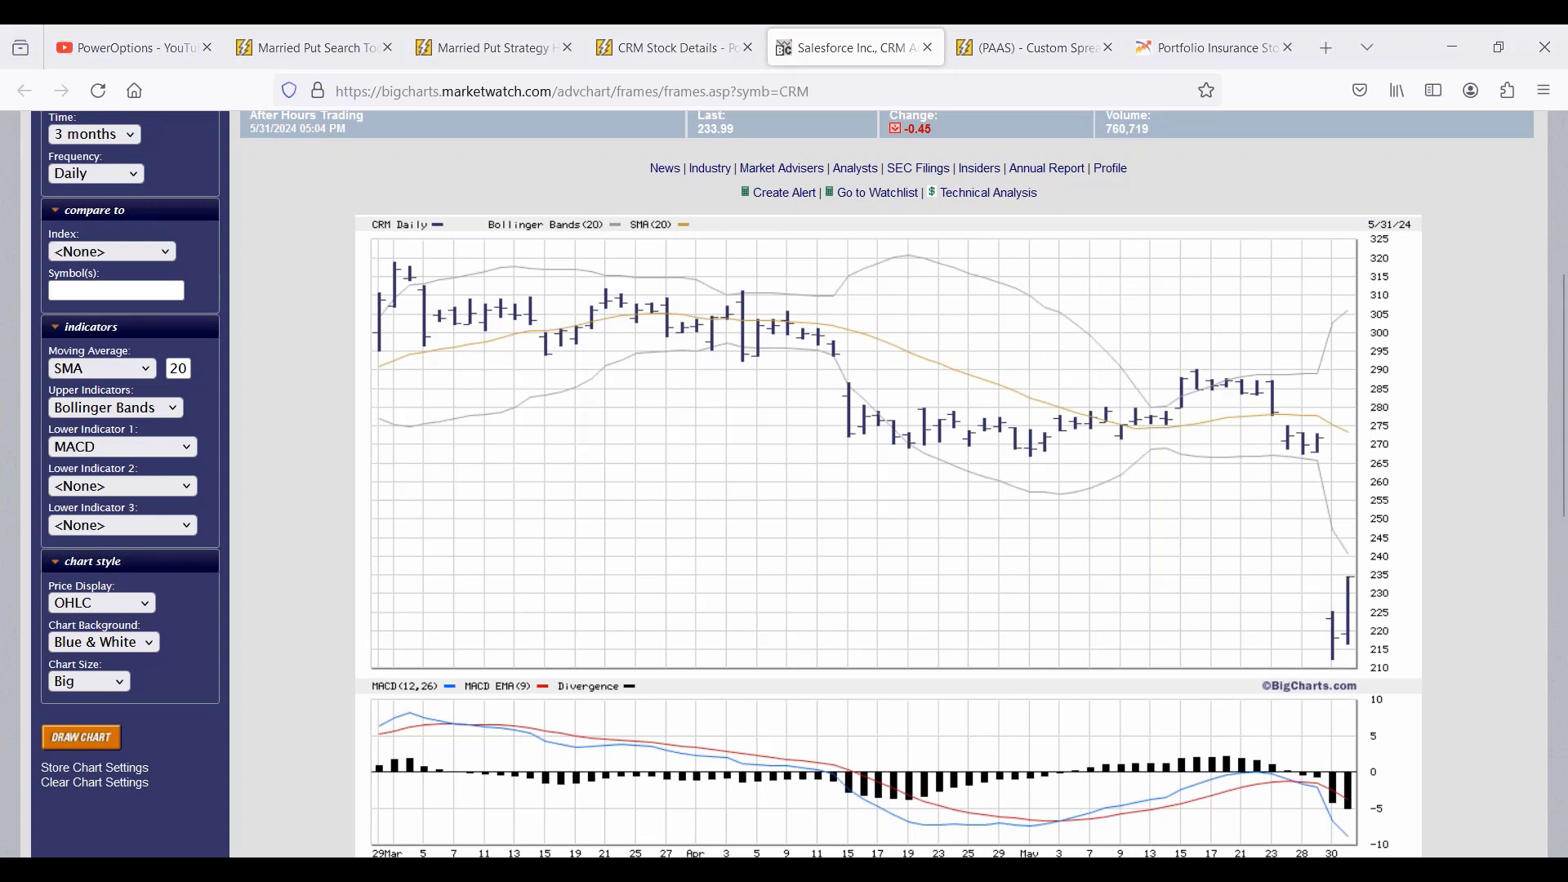
- Annotate the CRM chart with circles around the 250 and 300 levels and arrows for a price recovery and a falling level
mouse_move(1403, 494)
mouse_down()
mouse_move(1363, 495)
mouse_move(1360, 527)
mouse_move(1404, 508)
mouse_move(1399, 493)
mouse_up()
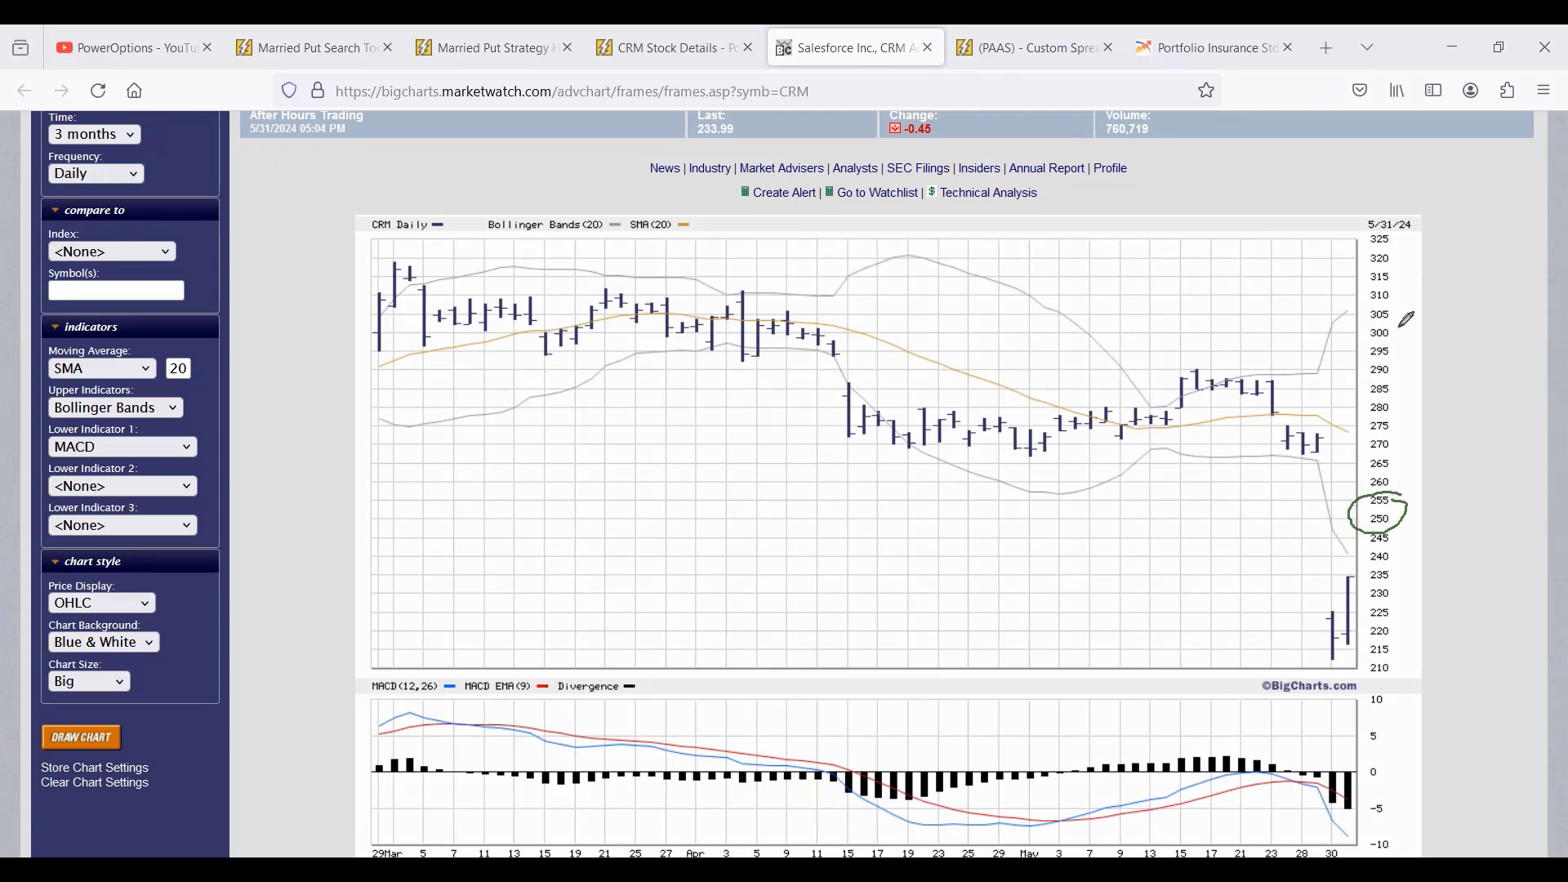
mouse_move(1400, 328)
mouse_down()
mouse_move(1441, 320)
mouse_move(1424, 352)
mouse_up()
mouse_move(1329, 625)
mouse_down()
mouse_move(1452, 492)
mouse_move(1451, 513)
mouse_up()
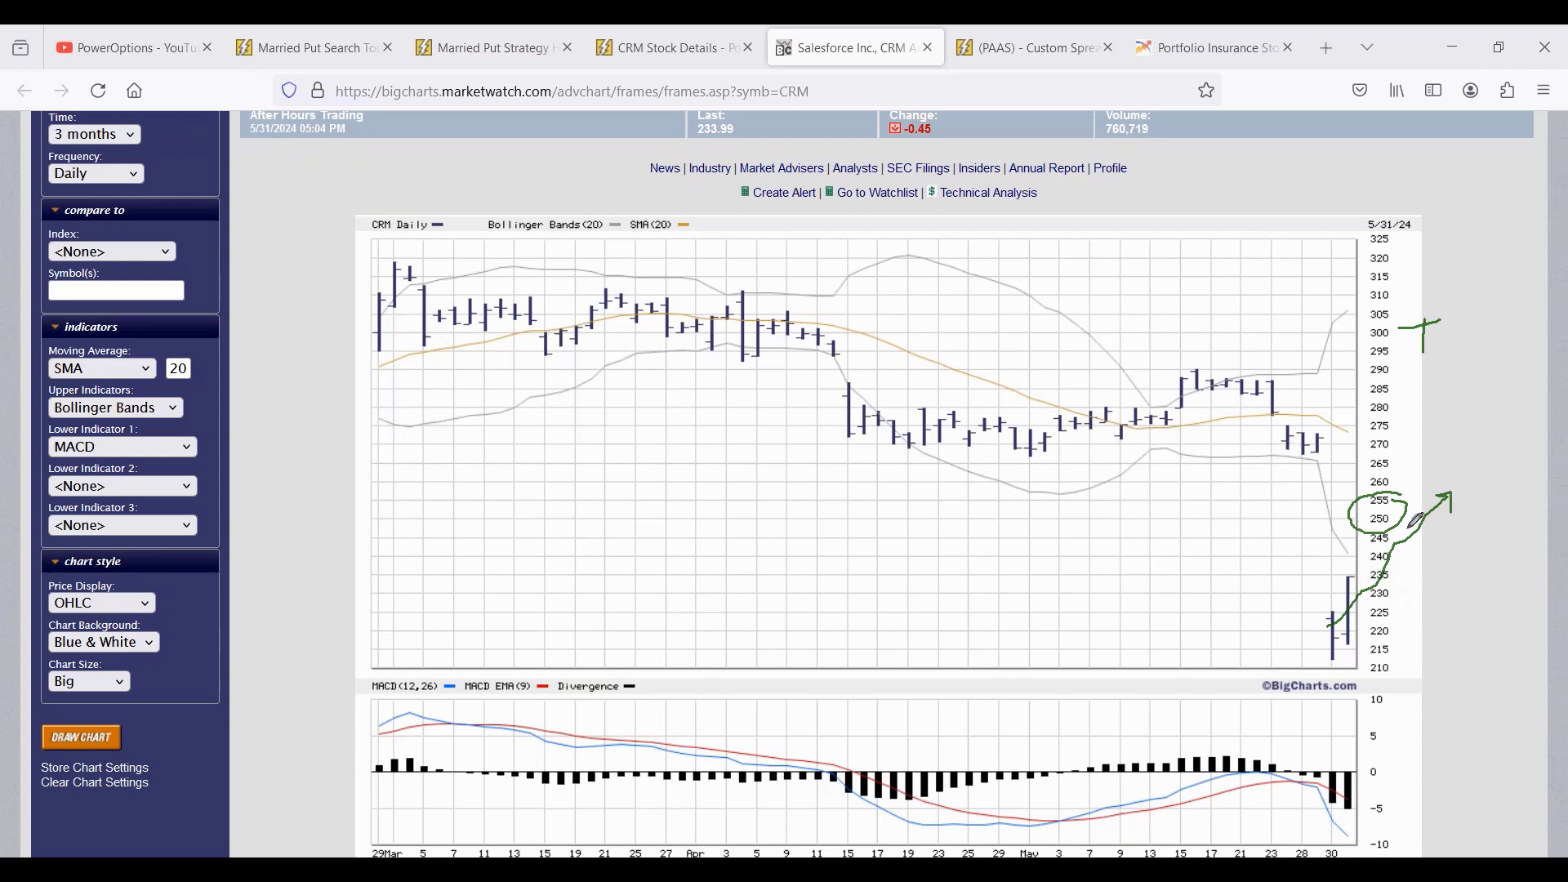
mouse_move(1425, 496)
mouse_down()
mouse_move(1508, 433)
mouse_move(1510, 450)
mouse_up()
mouse_move(1425, 343)
mouse_down()
mouse_move(1383, 343)
mouse_move(1288, 441)
mouse_move(1393, 480)
mouse_move(1384, 461)
mouse_move(1395, 482)
mouse_up()
drag(1505, 408, 1544, 414)
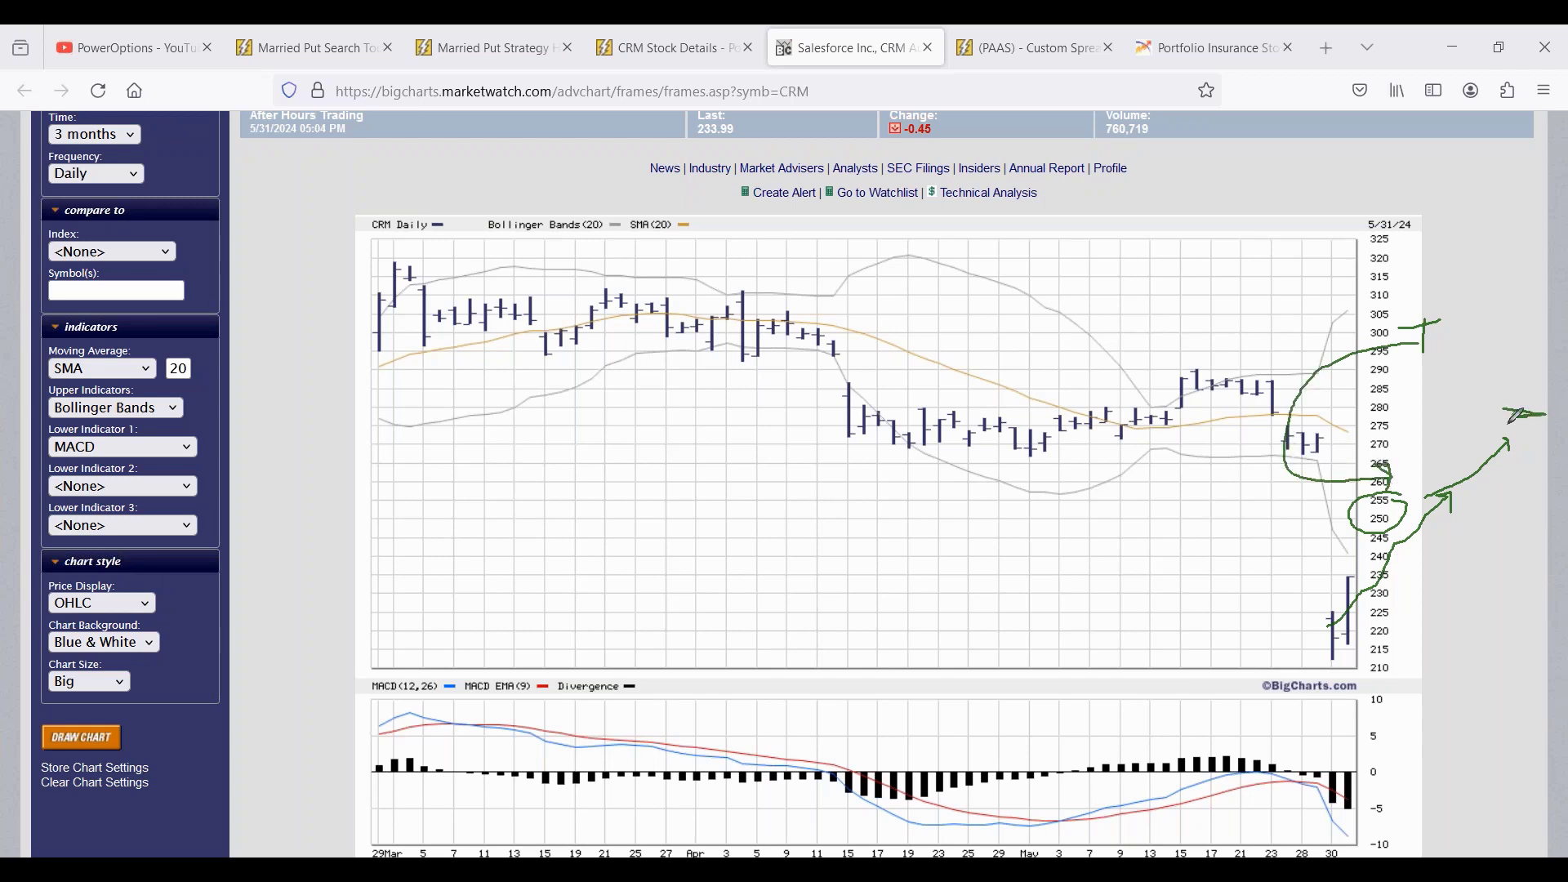
mouse_move(1479, 351)
mouse_down()
mouse_move(1472, 418)
mouse_move(1497, 410)
mouse_up()
mouse_move(1436, 313)
mouse_down()
mouse_move(1439, 361)
mouse_move(1388, 307)
mouse_move(1430, 342)
mouse_move(1395, 359)
mouse_up()
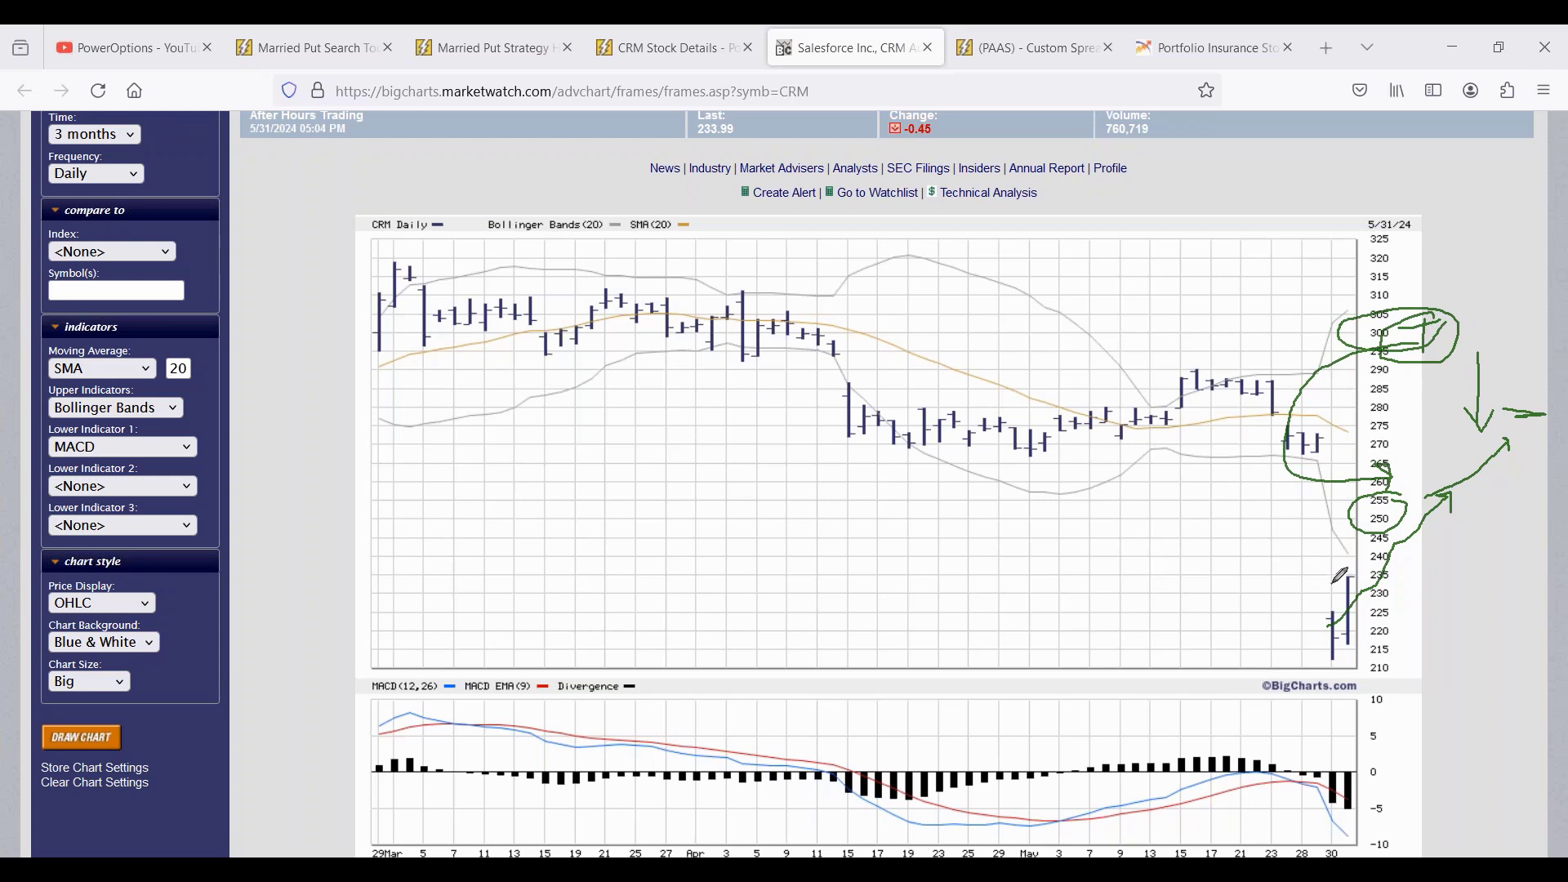
- Sketch a further decline from the last bars and an arrow from early May to the recent low, and clear all annotations
drag(1335, 582, 1425, 625)
drag(1331, 647, 1395, 576)
drag(1426, 622, 1458, 658)
drag(1413, 382, 1461, 374)
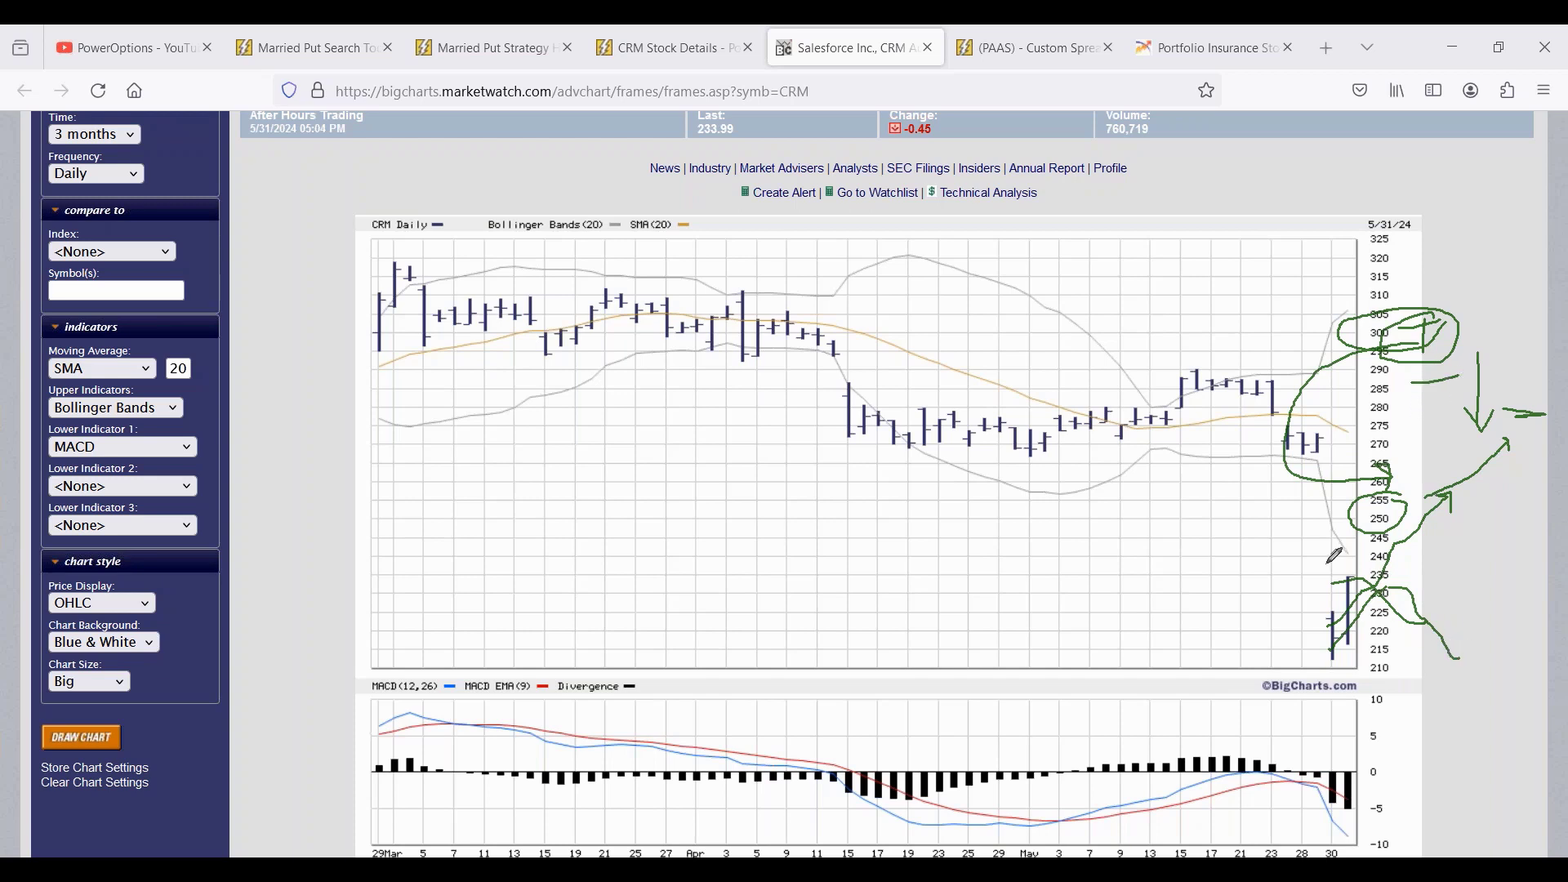
mouse_move(1050, 421)
mouse_down()
mouse_move(1066, 447)
mouse_move(1069, 408)
mouse_move(1299, 633)
mouse_move(1353, 652)
mouse_move(1317, 678)
mouse_up()
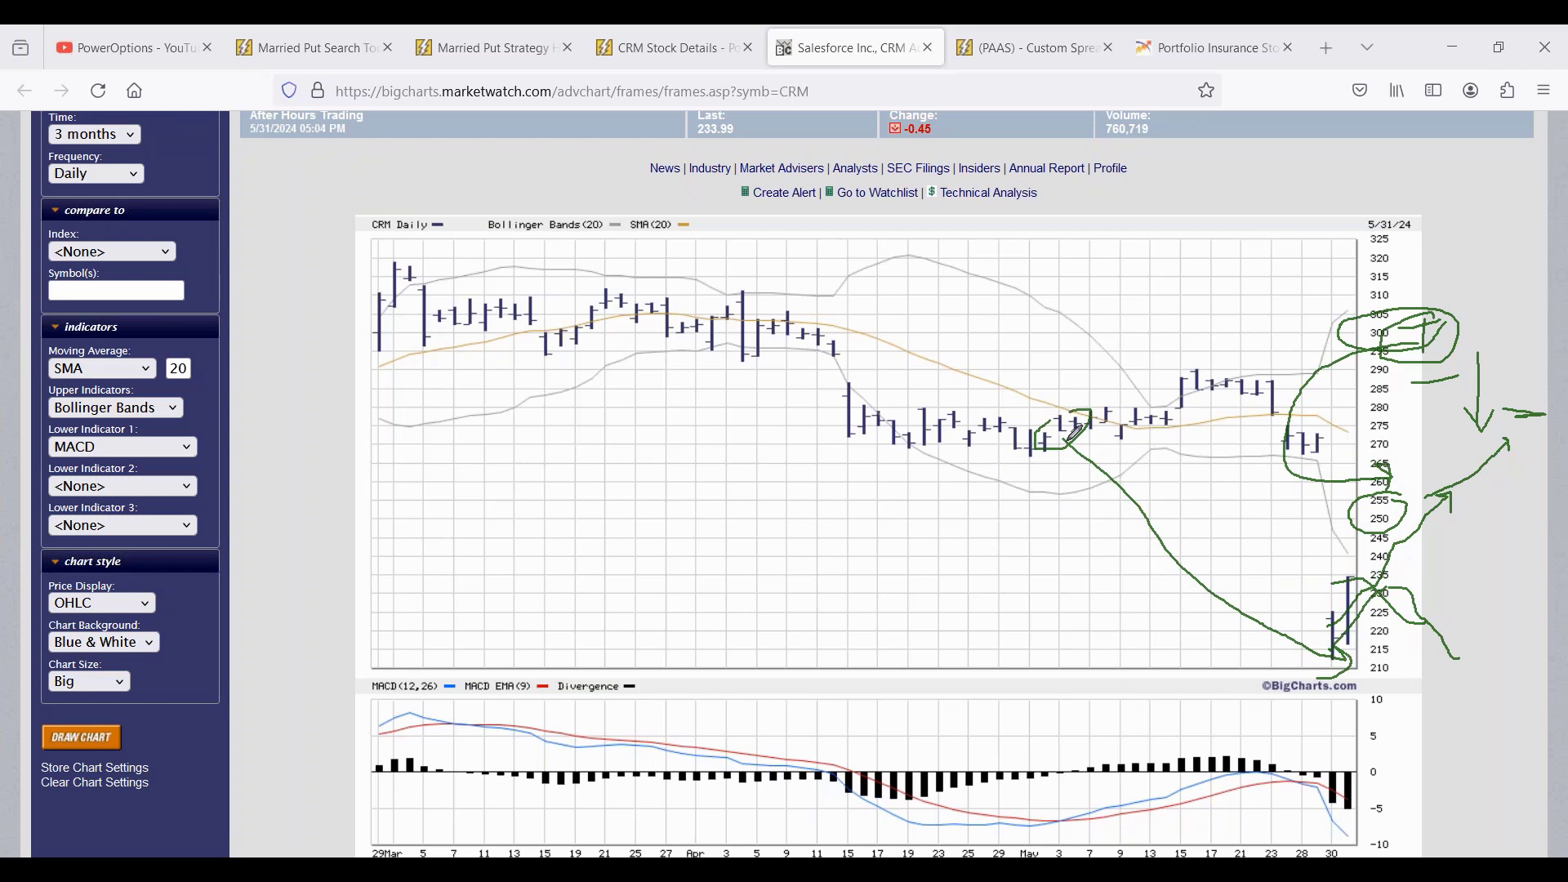
drag(1372, 314, 1536, 229)
key(Escape)
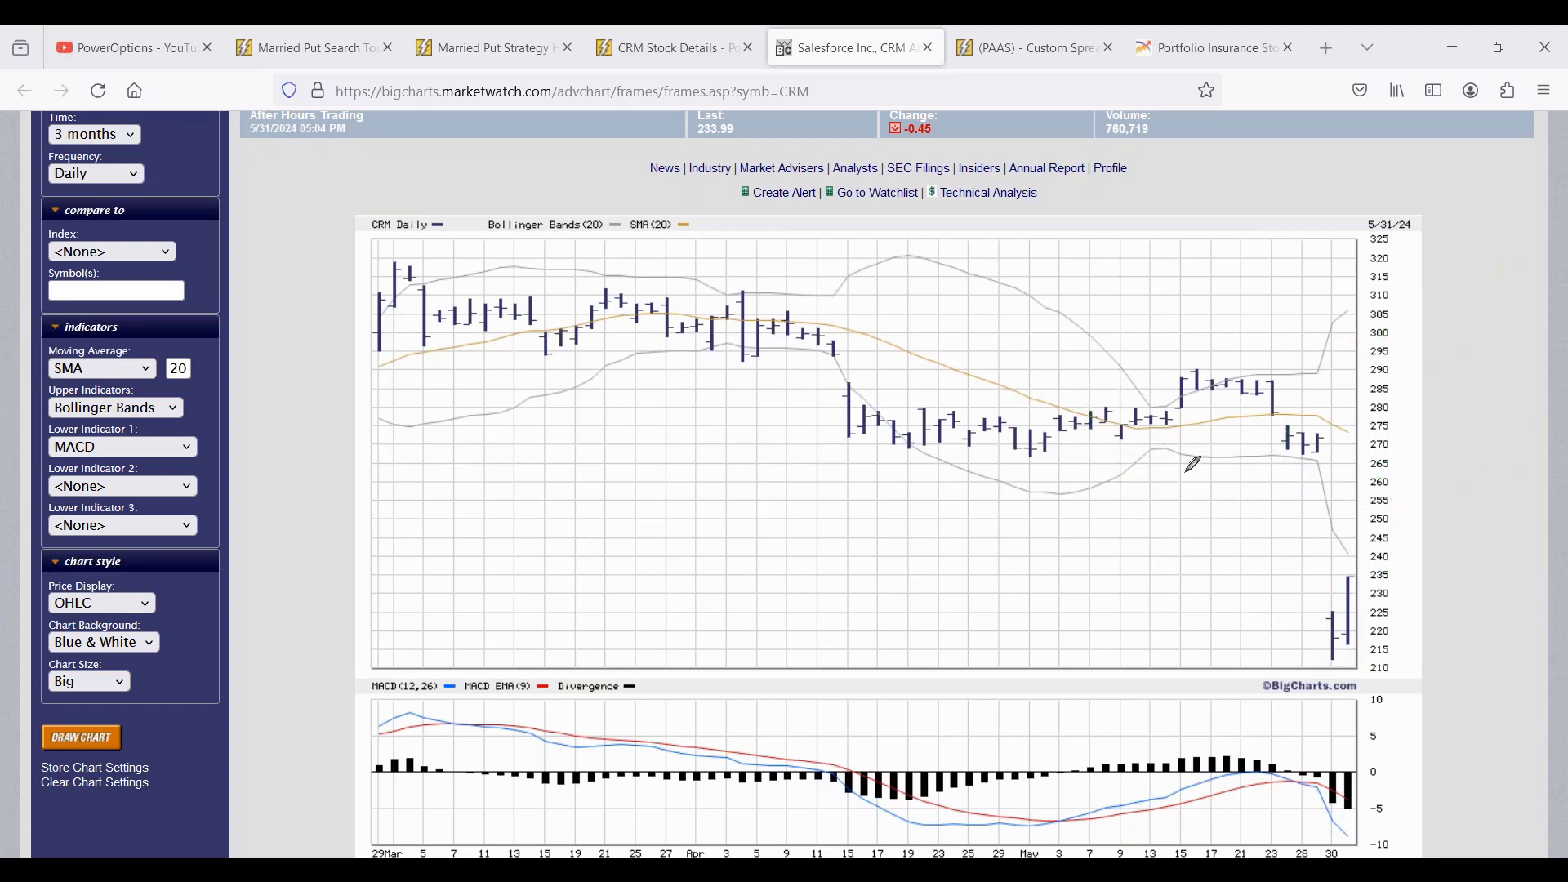
- Trace CRM's price path down past its late-May drop, write a 5 beside it, and clear the drawing back on the Married Put home page
mouse_move(786, 362)
mouse_down()
mouse_move(826, 388)
mouse_move(1013, 411)
mouse_move(1210, 387)
mouse_move(1398, 639)
mouse_move(1411, 682)
mouse_move(1366, 696)
mouse_up()
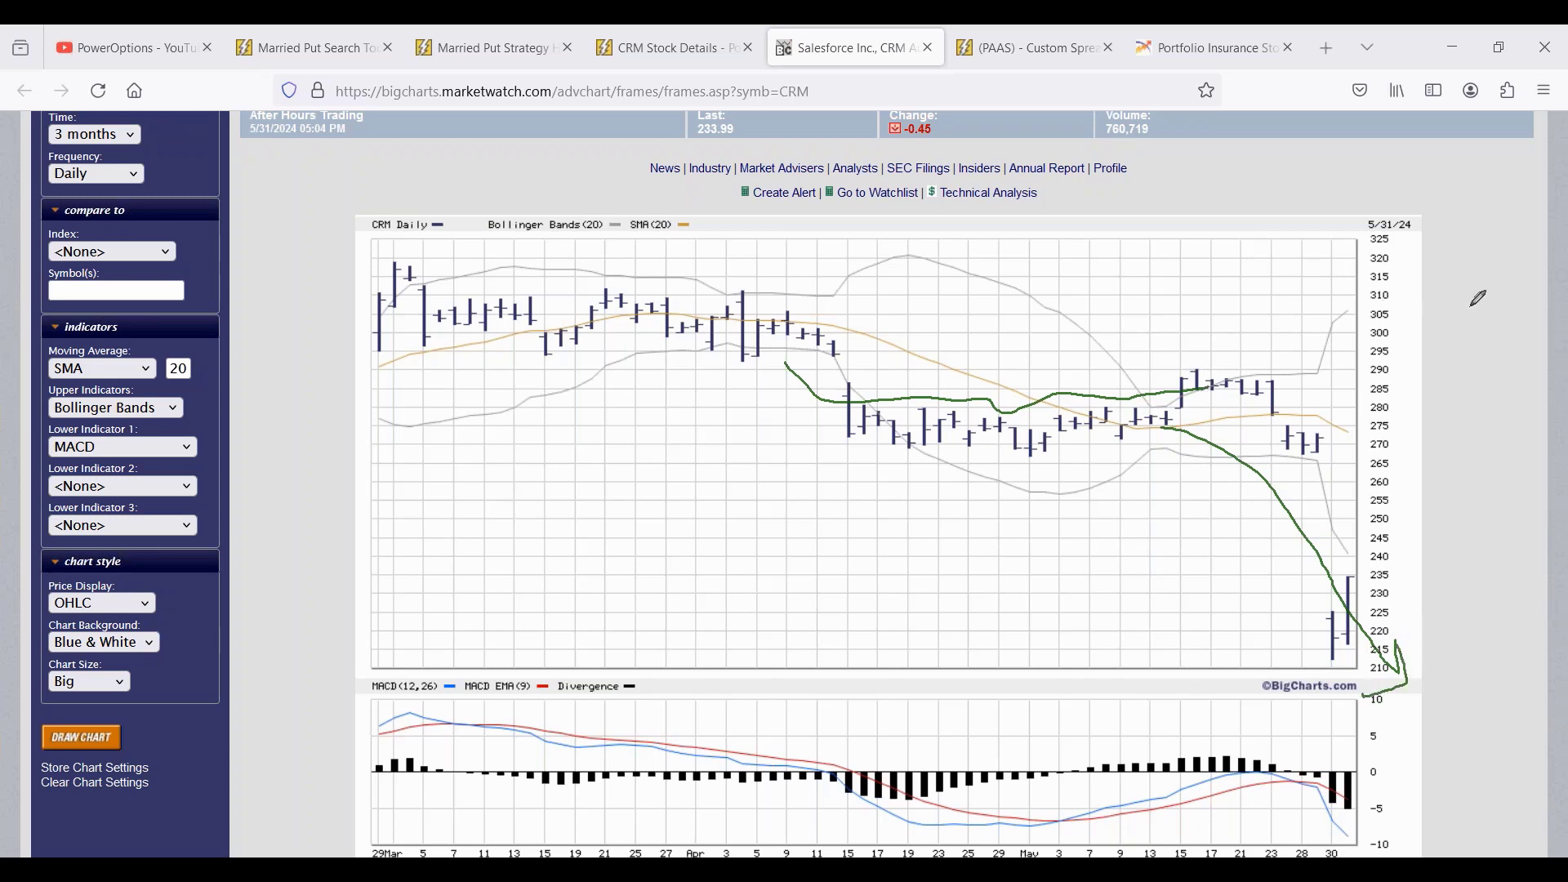
mouse_move(1460, 304)
mouse_down()
mouse_move(1453, 344)
mouse_move(1480, 299)
mouse_up()
click(449, 46)
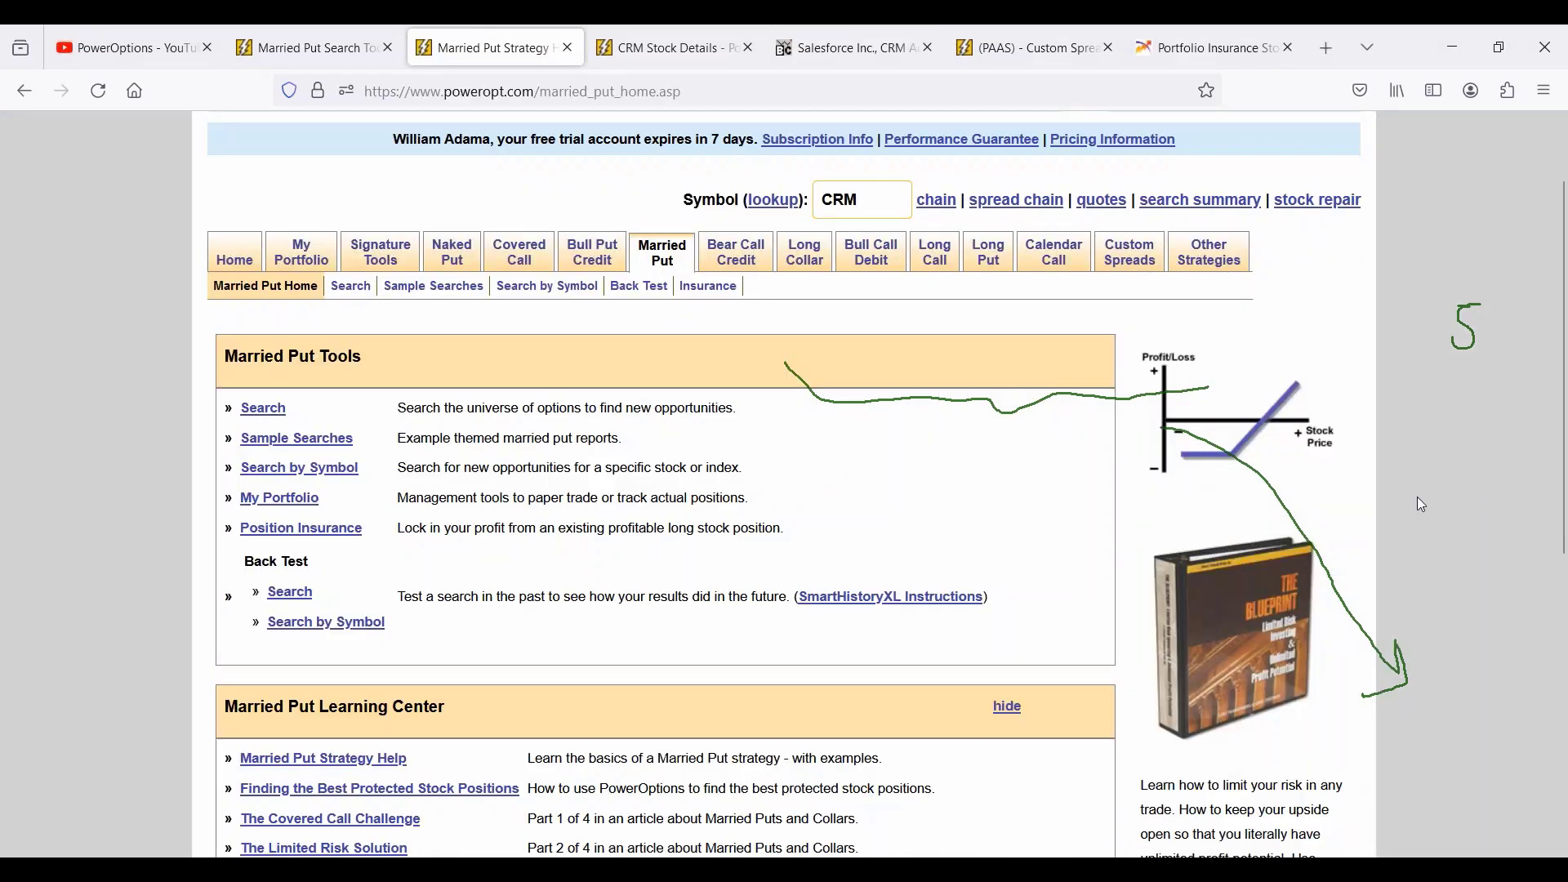
key(Escape)
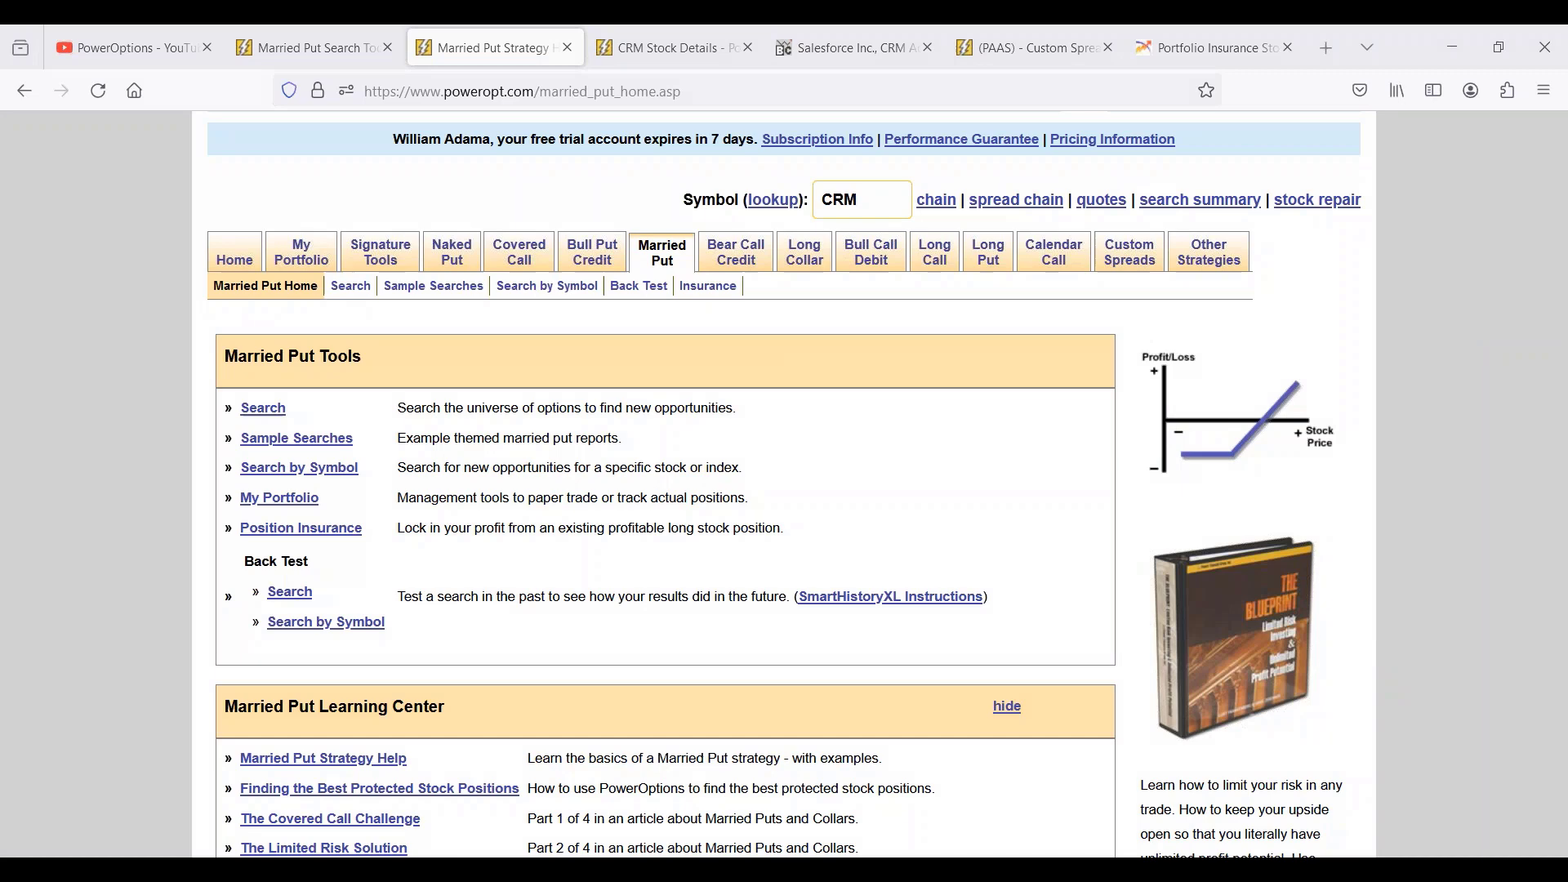
scroll(829, 439, down, 2)
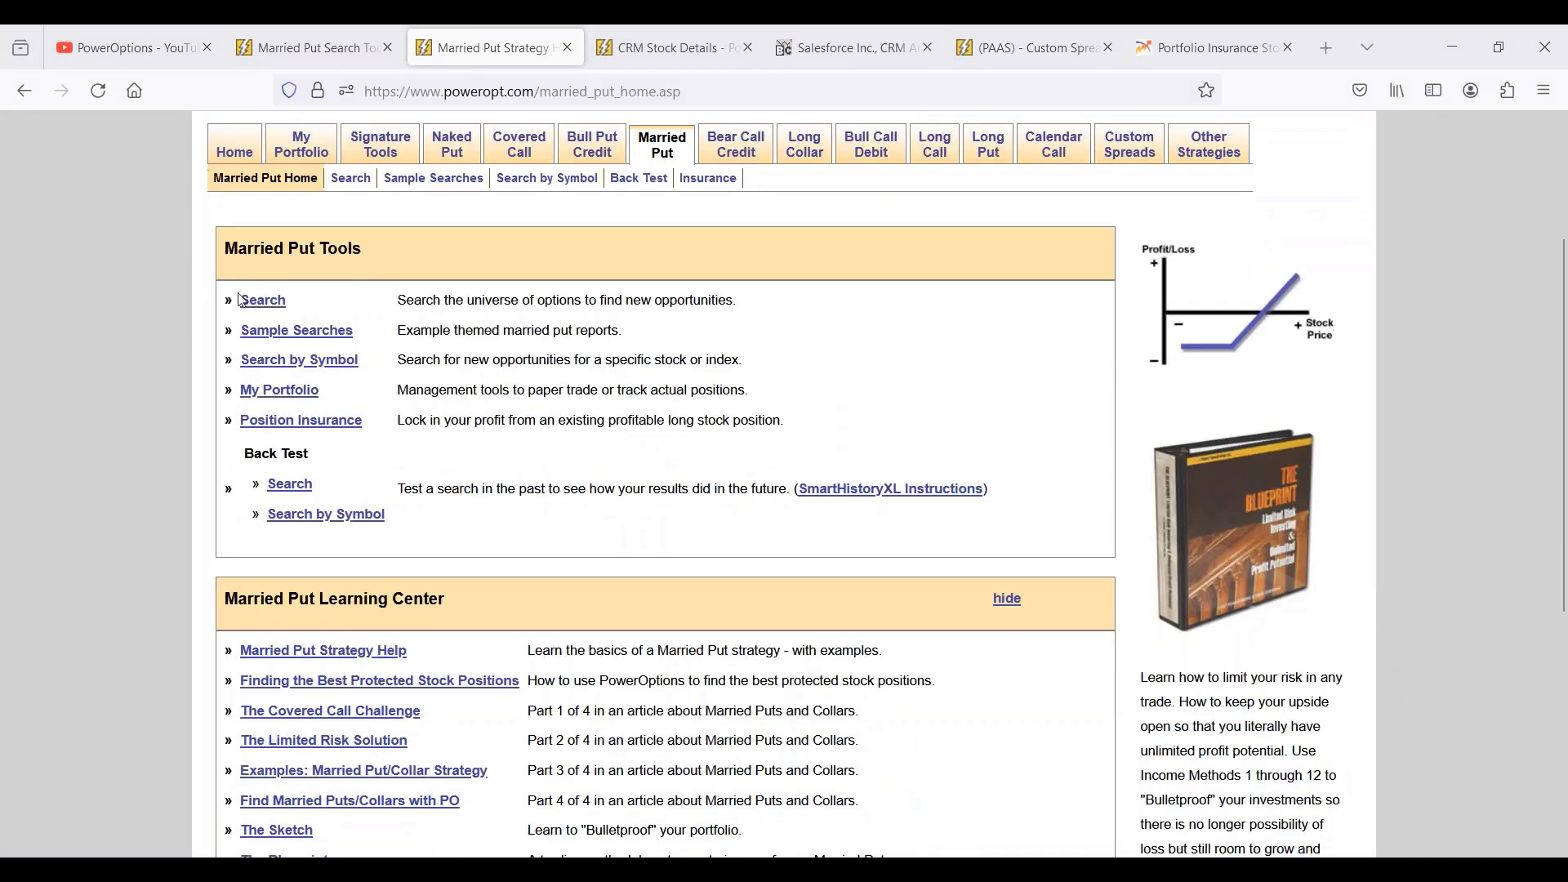
- Switch to the RadioActive Trading site and review its free registration form for The Sketch
click(1242, 45)
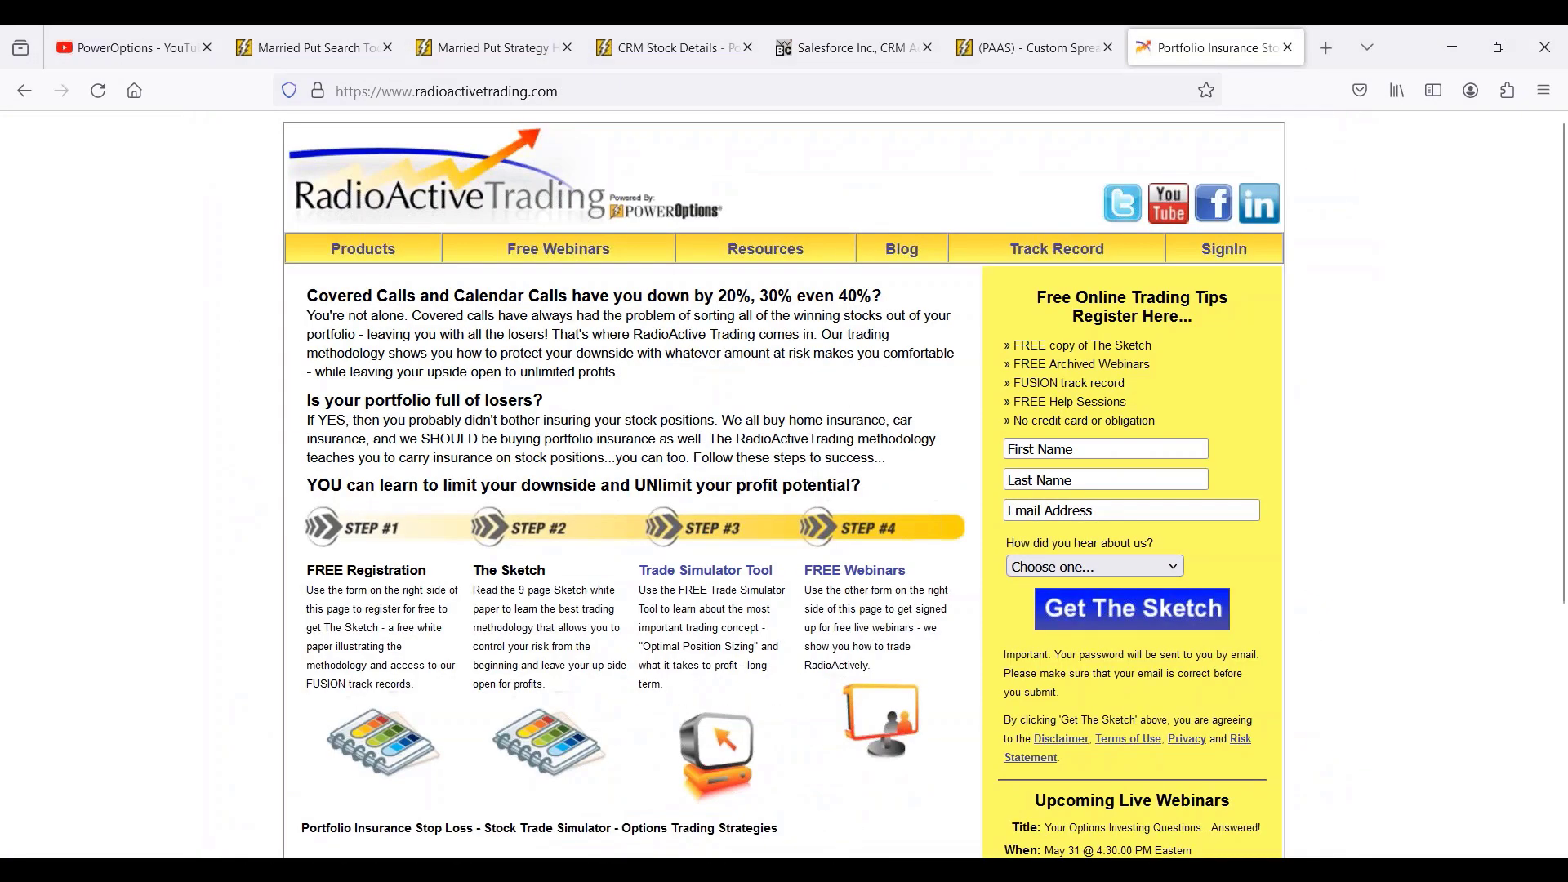
scroll(1031, 228, down, 2)
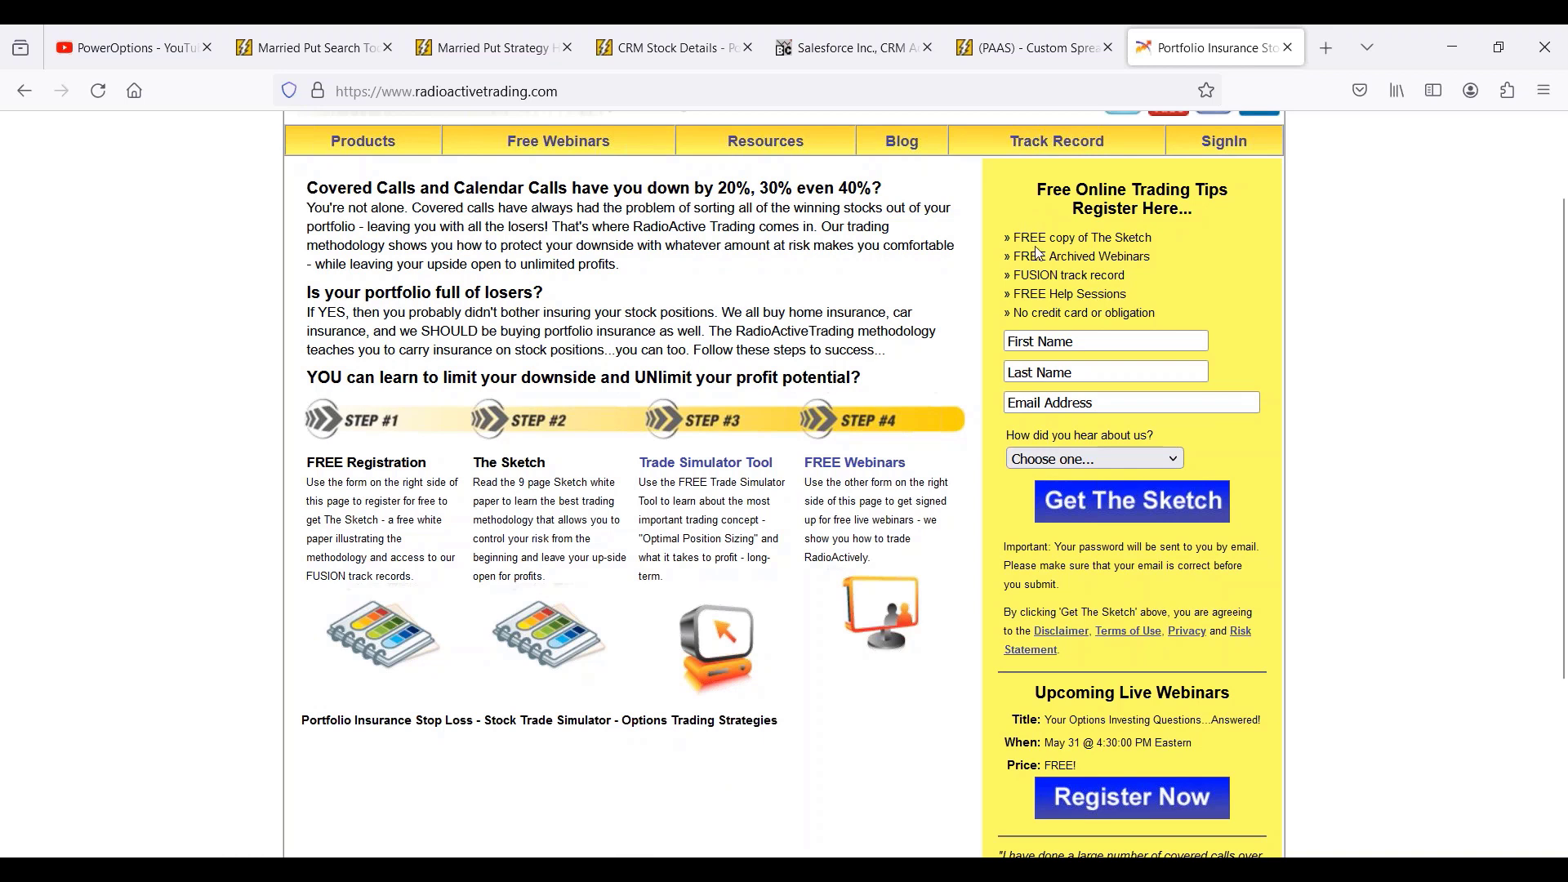
click(1140, 338)
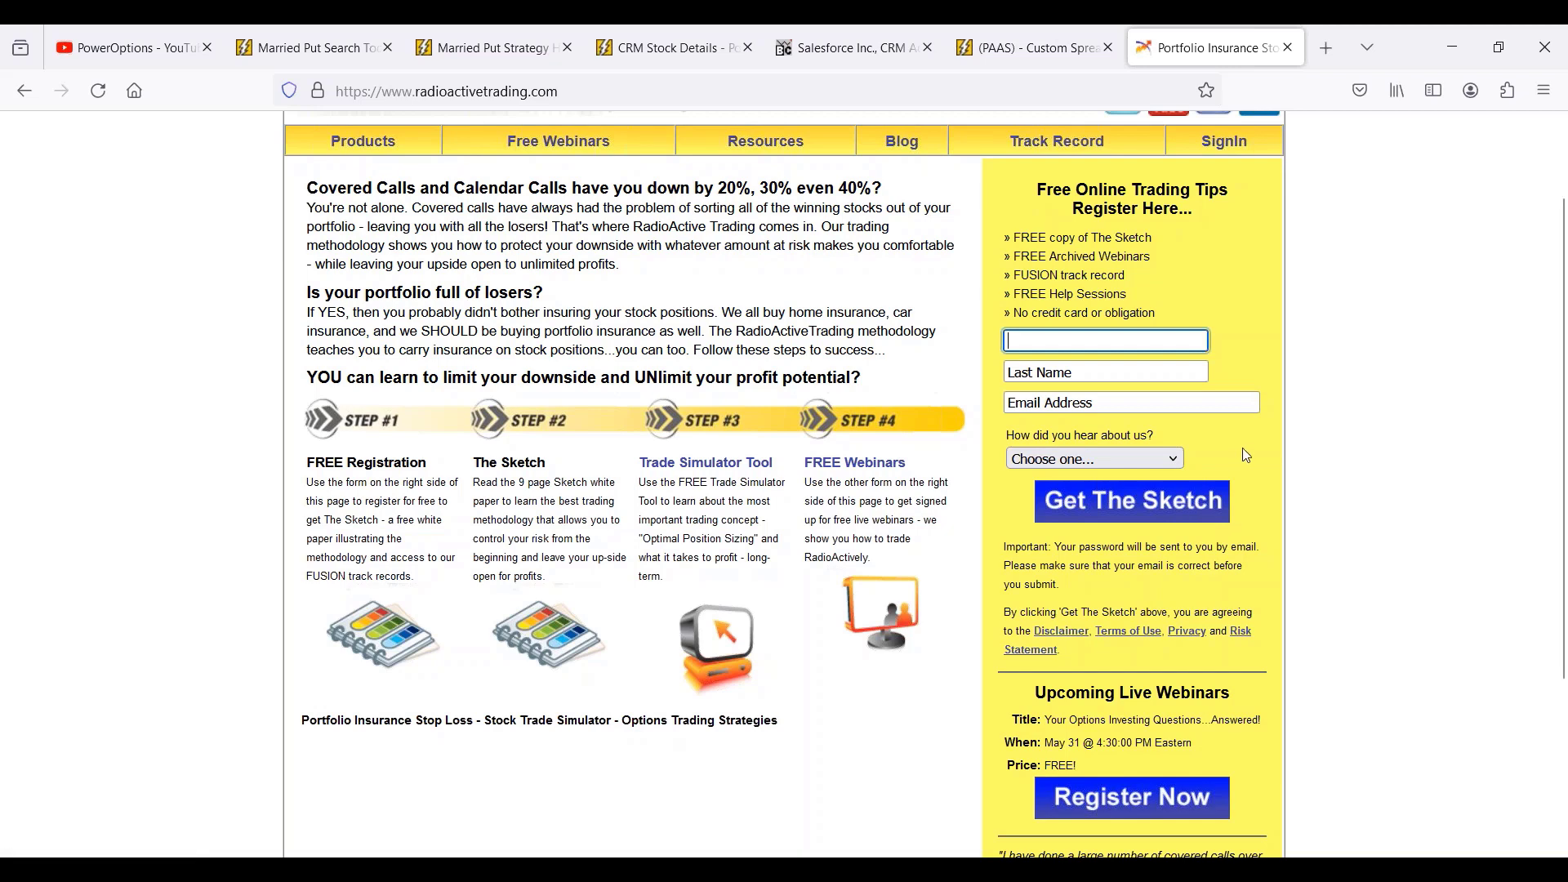
scroll(1247, 456, up, 2)
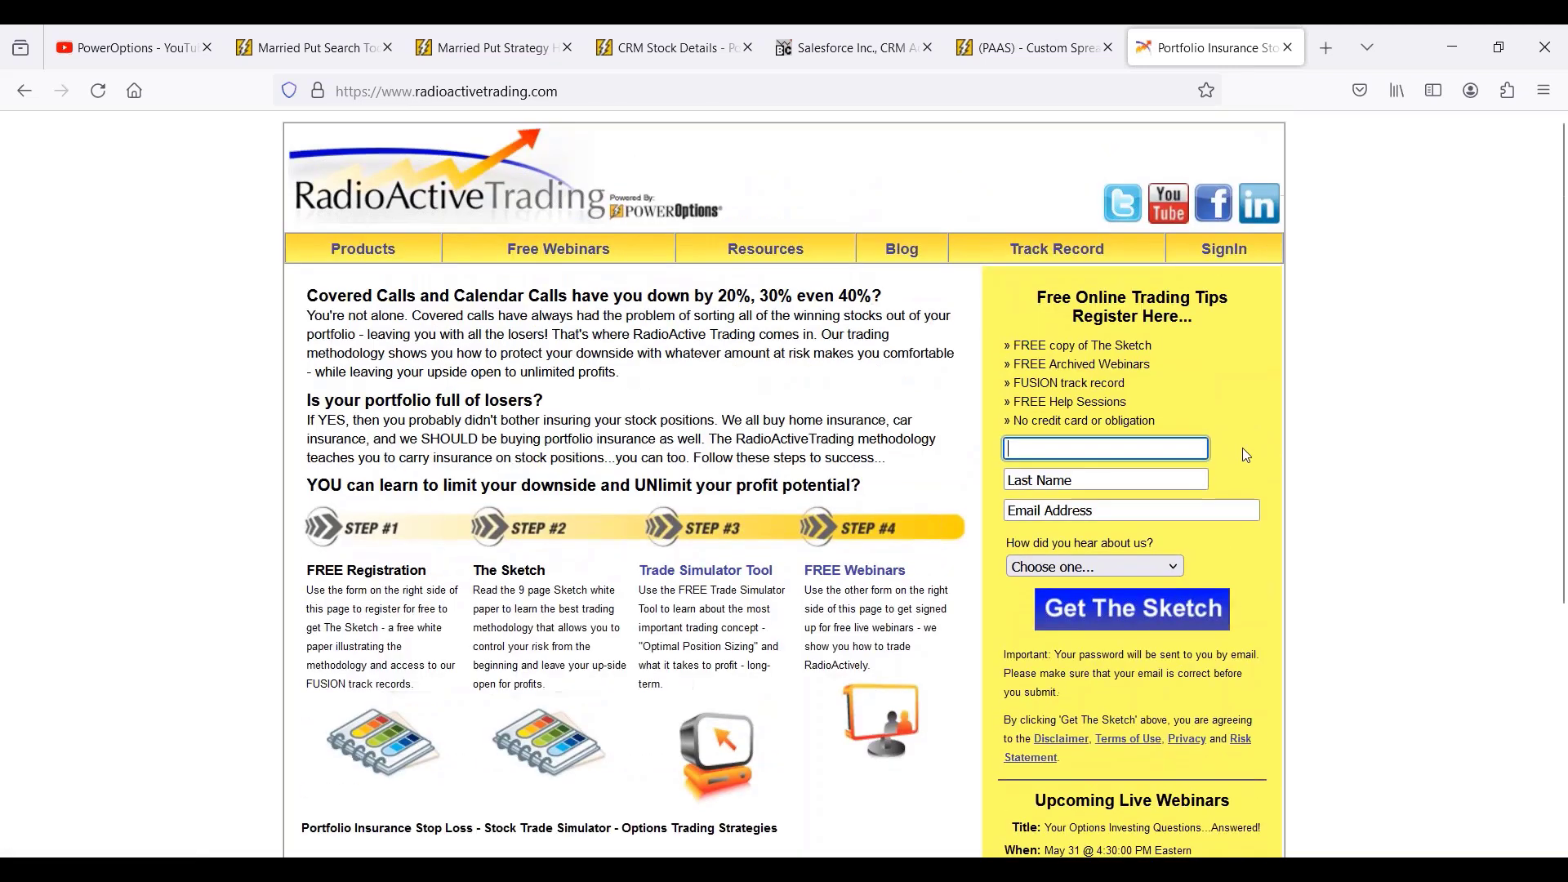
- Open the RadioActive Trading product listing and review the description of The Blueprint course
click(386, 251)
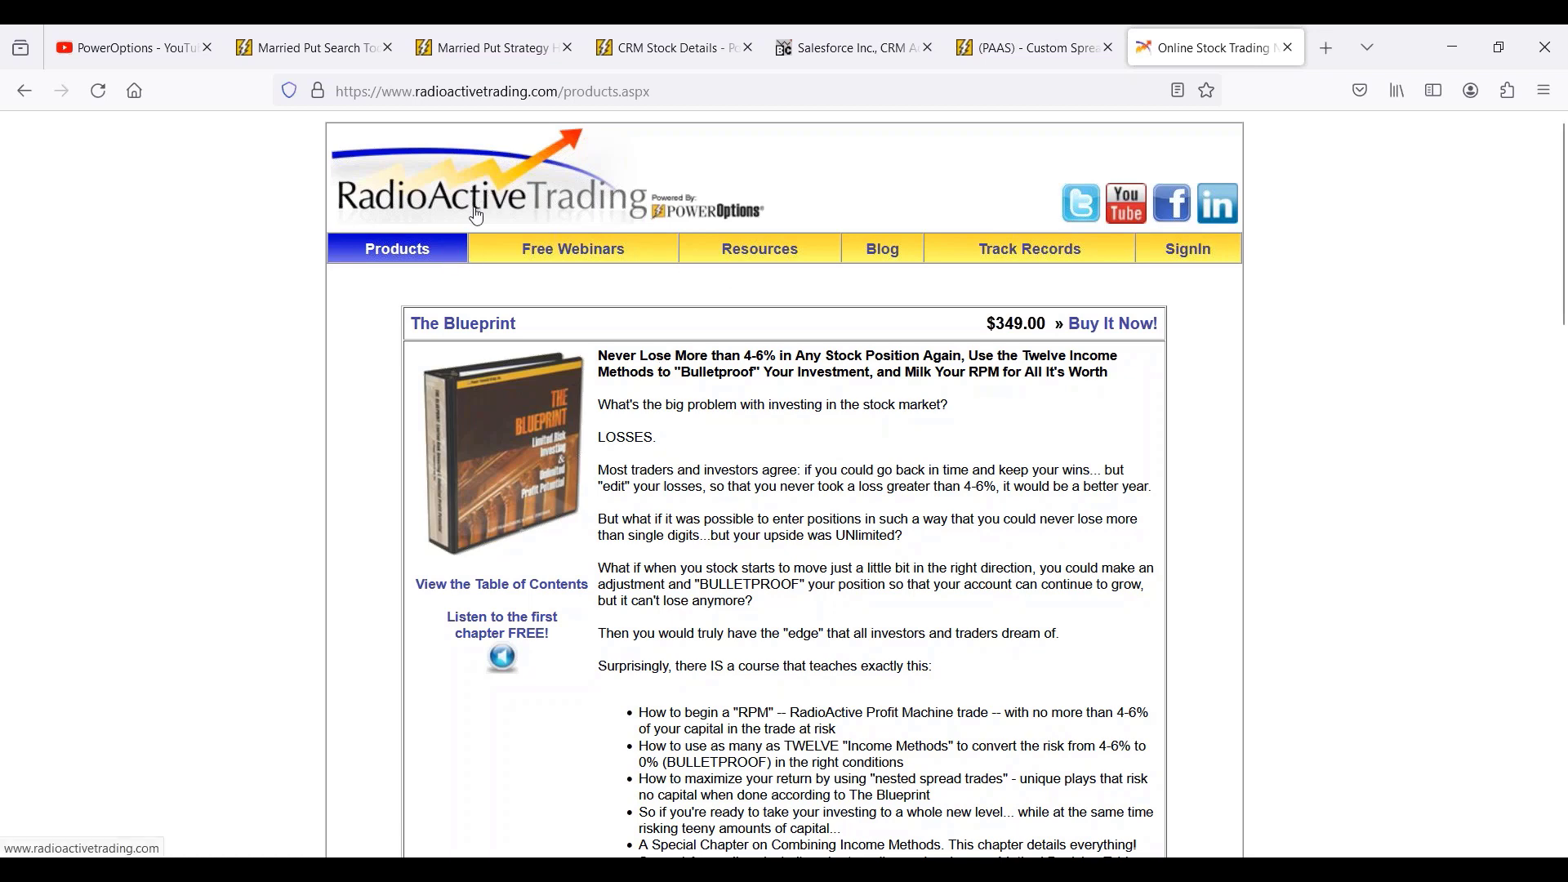
scroll(445, 264, down, 2)
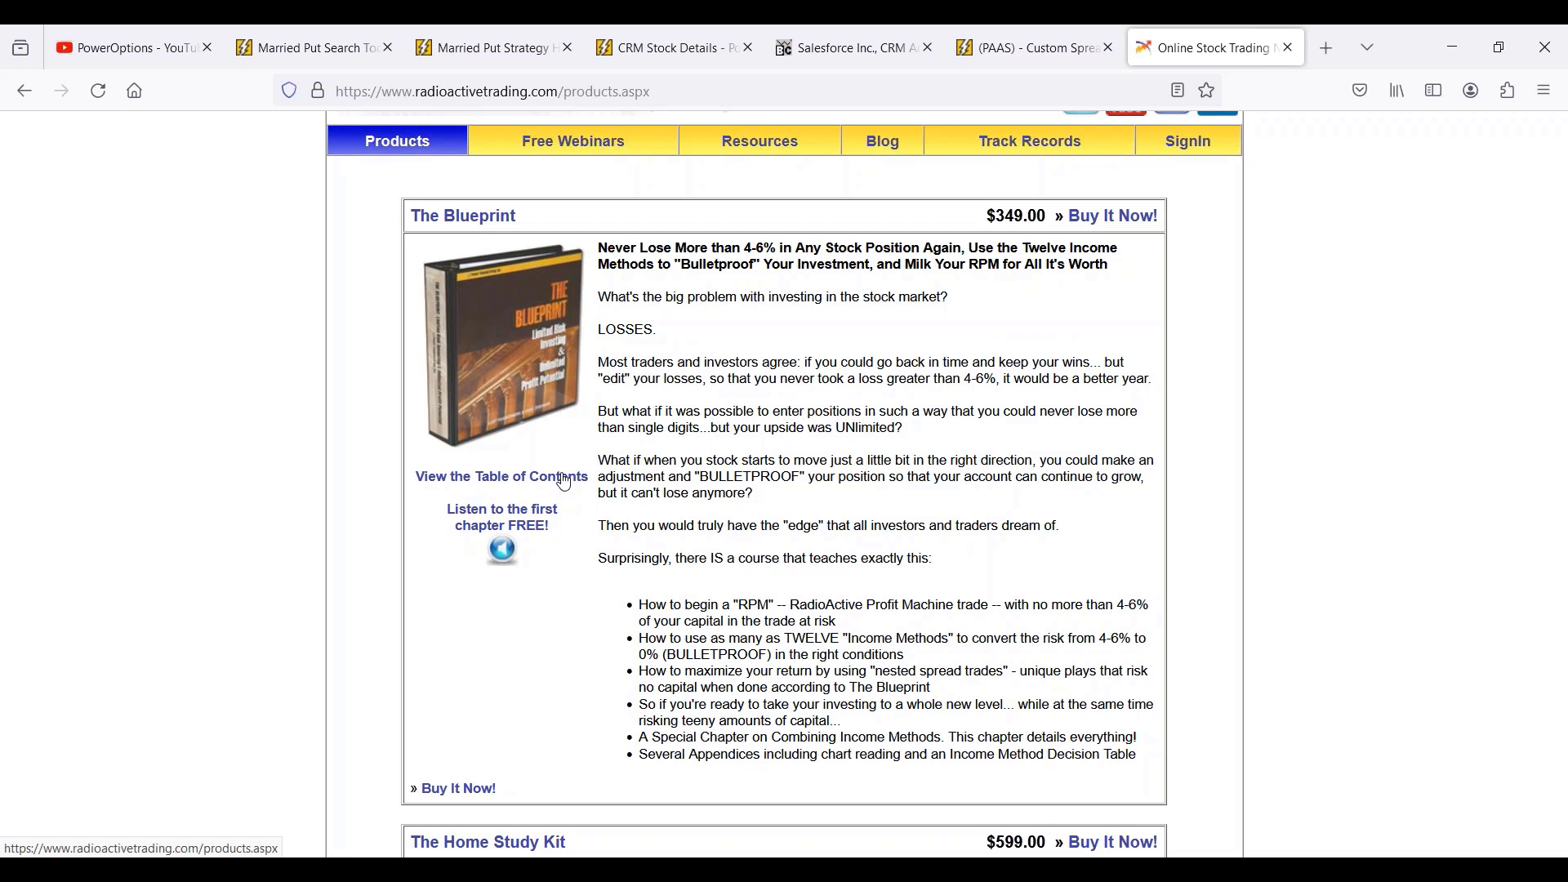
scroll(565, 483, up, 2)
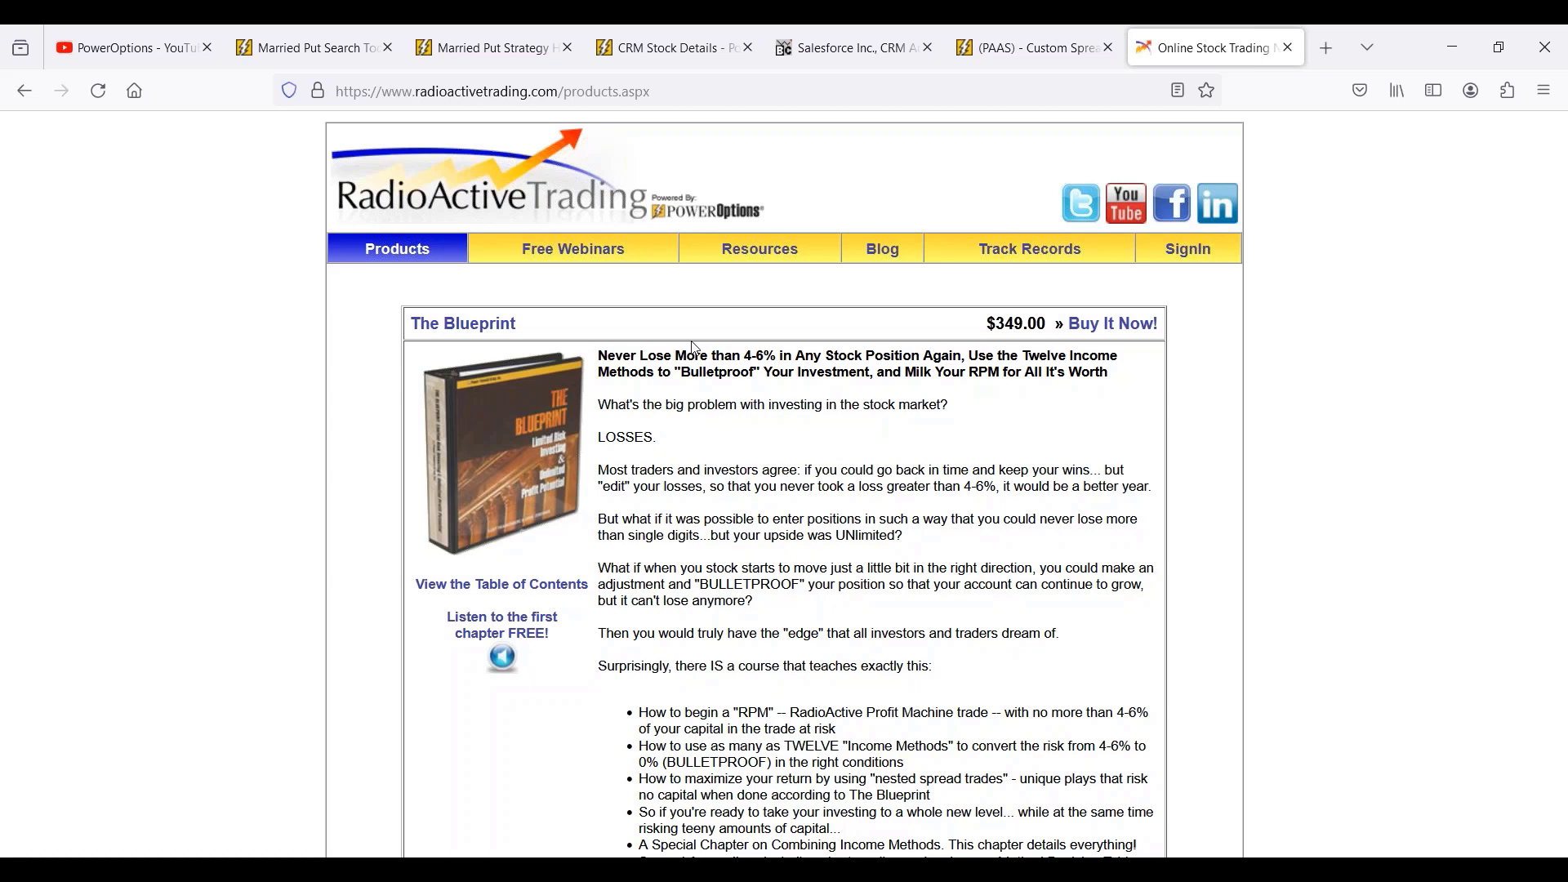
- Switch to PowerOptions and open the Radioactive Trading 2024 portfolio from the saved portfolios
click(341, 51)
scroll(310, 284, up, 1)
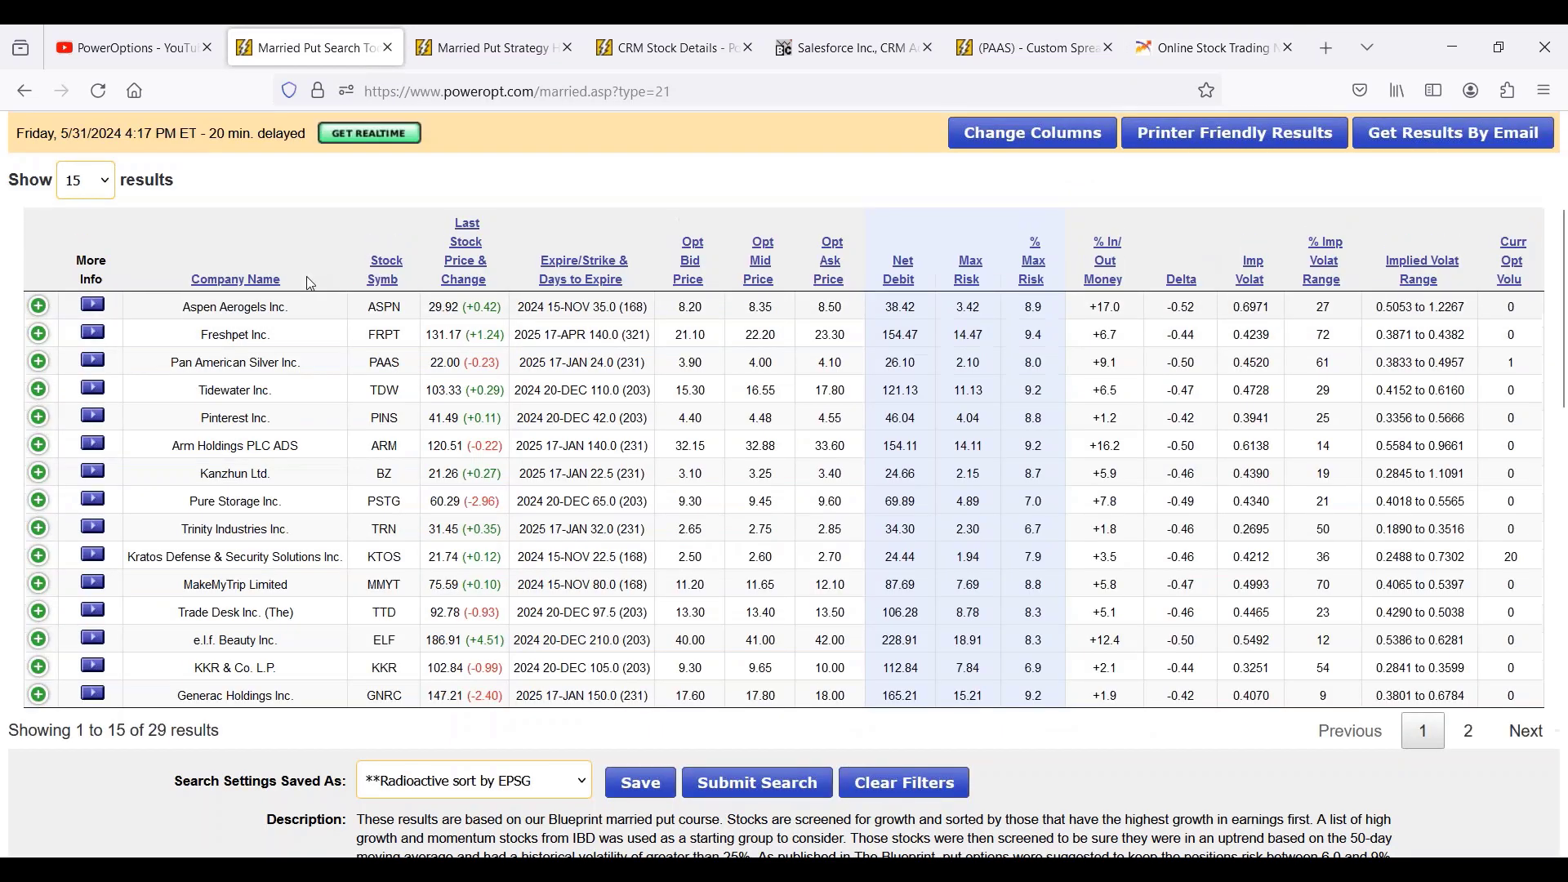
scroll(310, 283, up, 4)
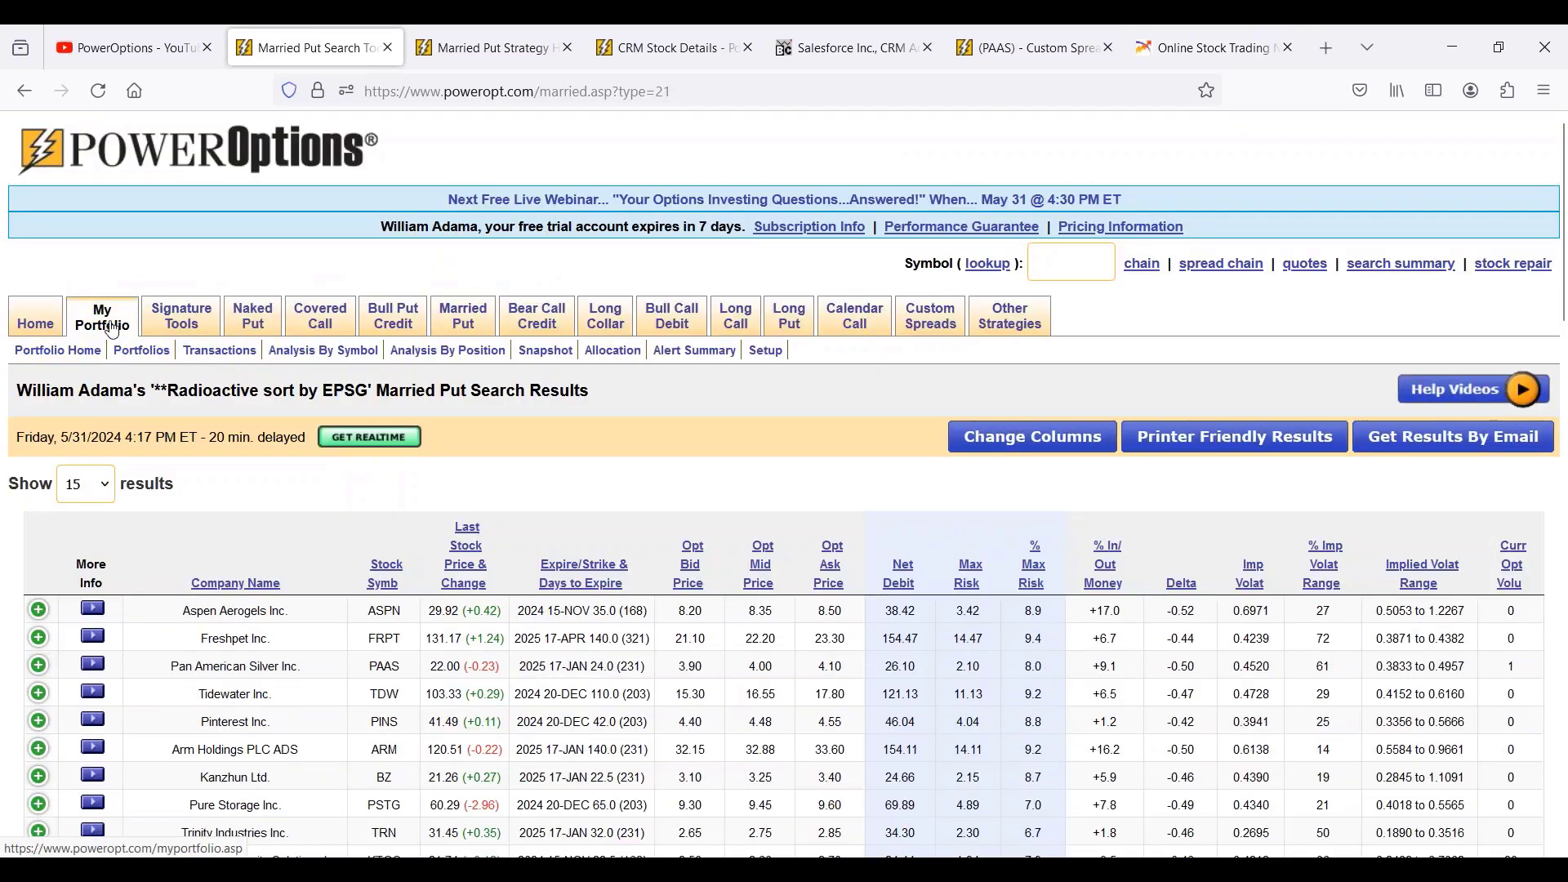
click(141, 350)
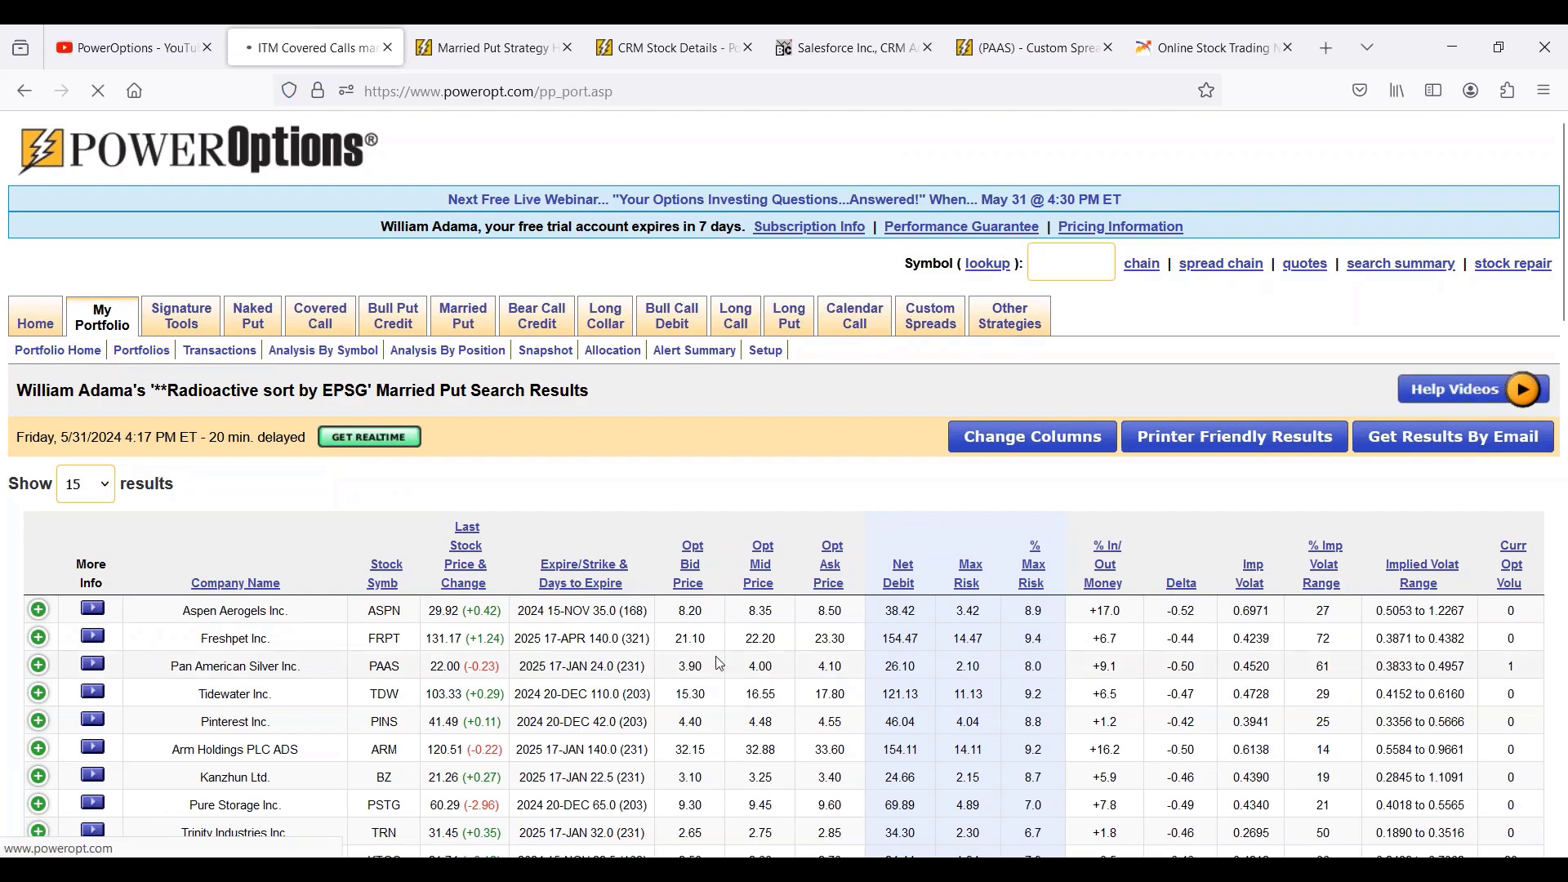
scroll(721, 664, down, 4)
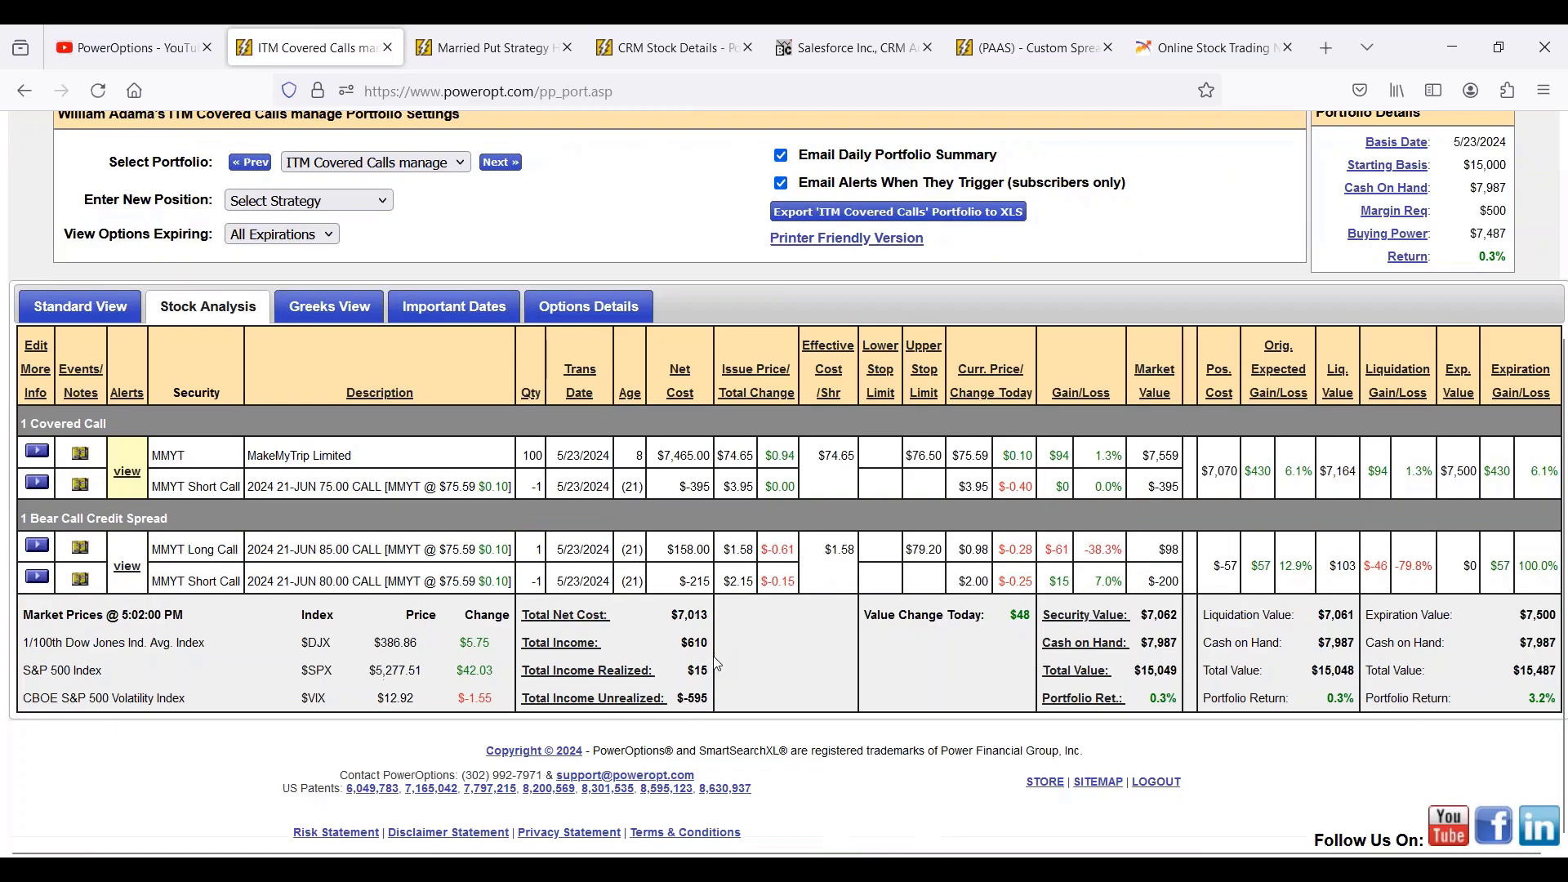
click(414, 163)
click(369, 636)
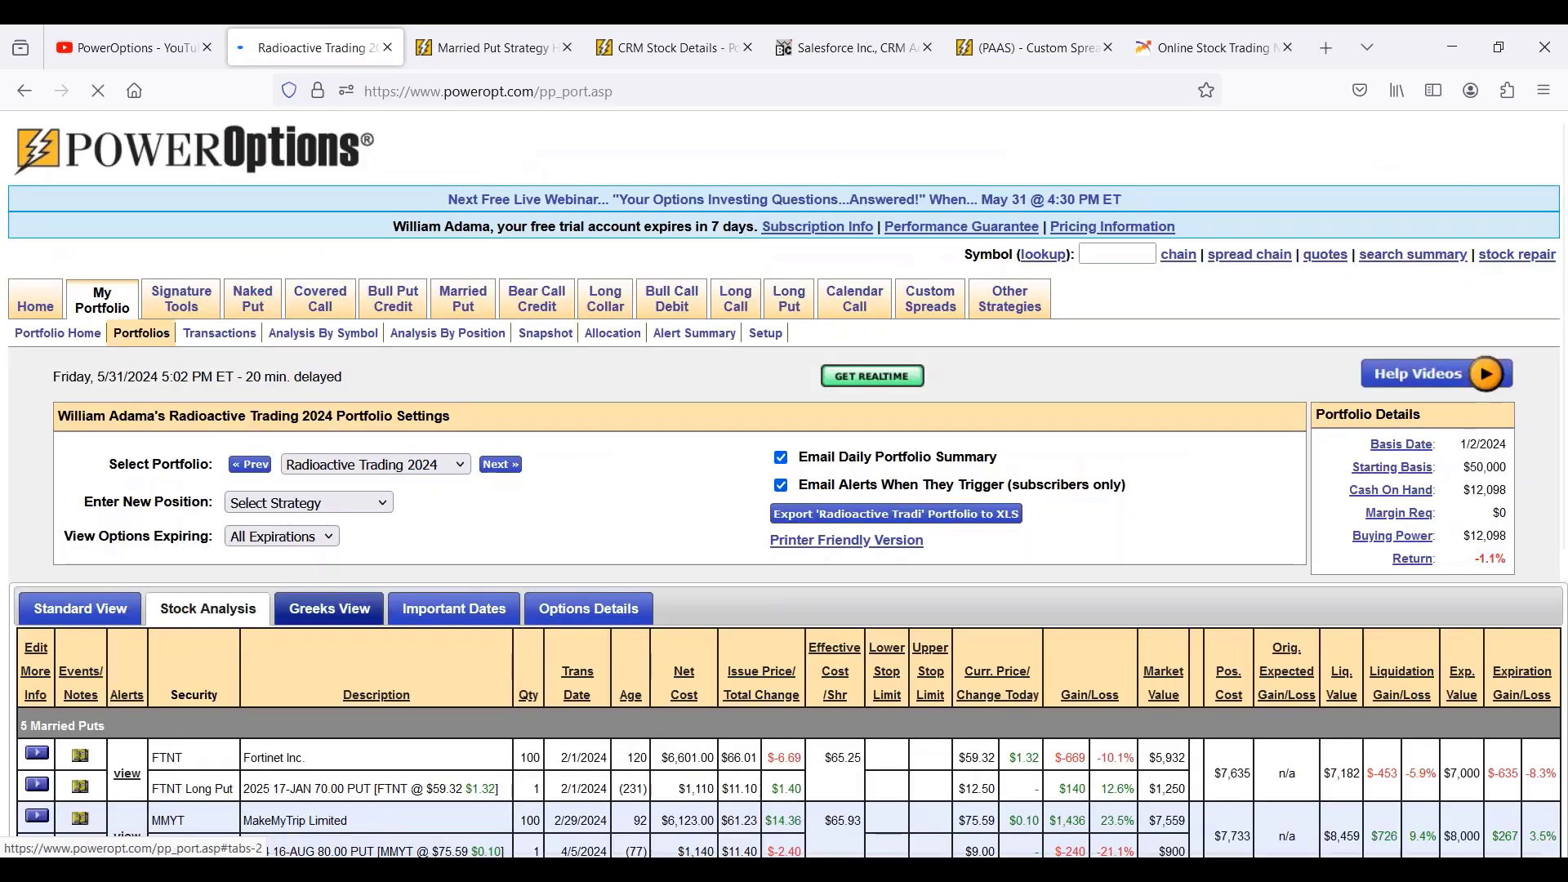
- Highlight the FTNT share age and purchase cost, plus the age and percentage gain of the MMYT and PSTG shares
scroll(625, 450, down, 4)
drag(625, 450, 746, 430)
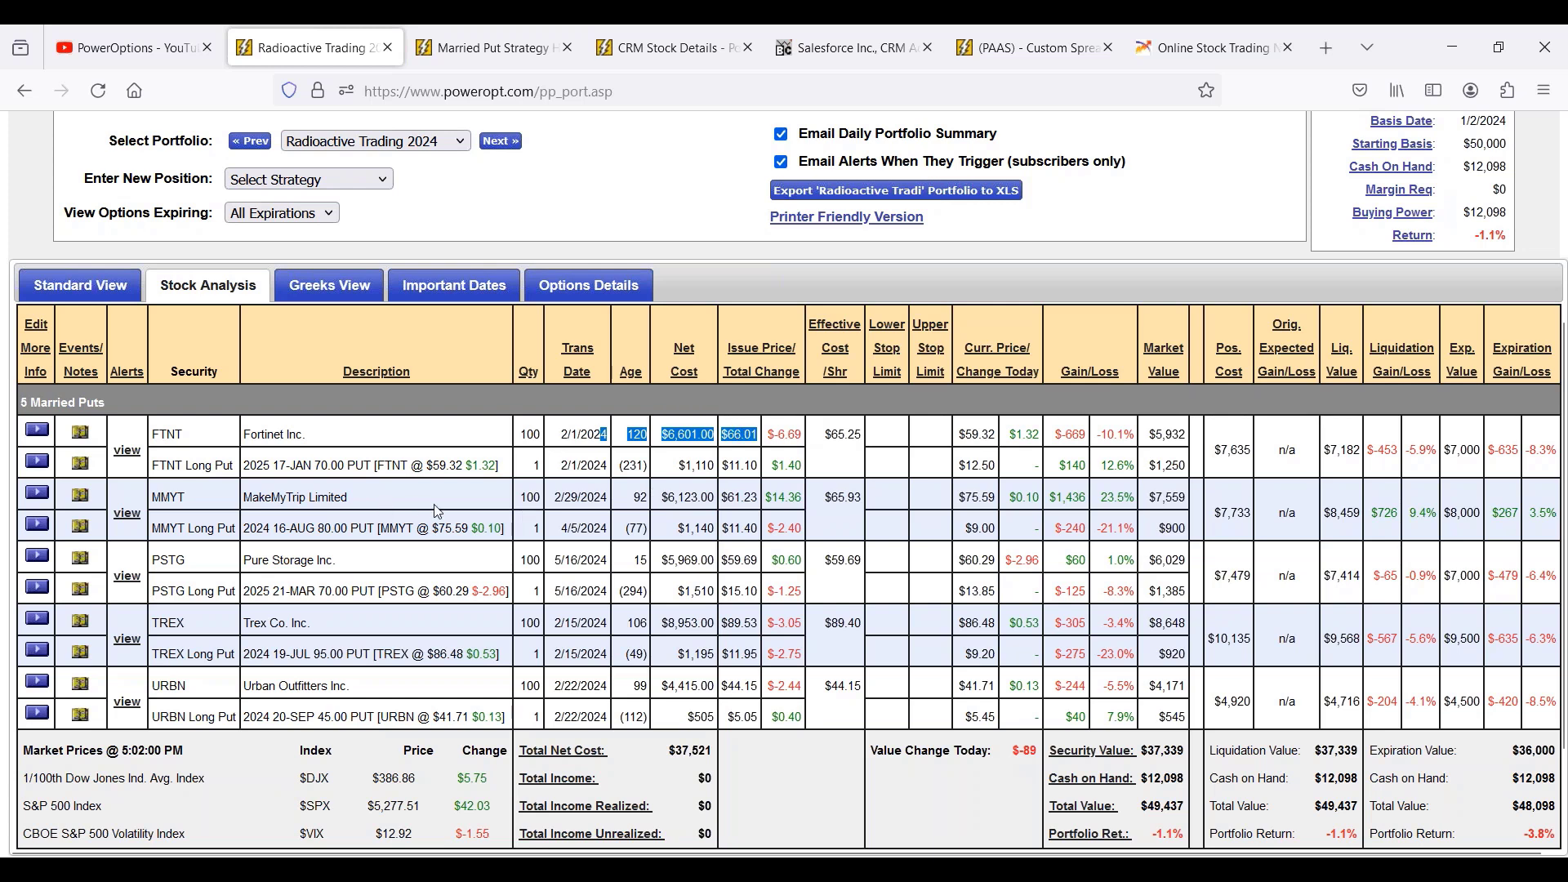
click(631, 502)
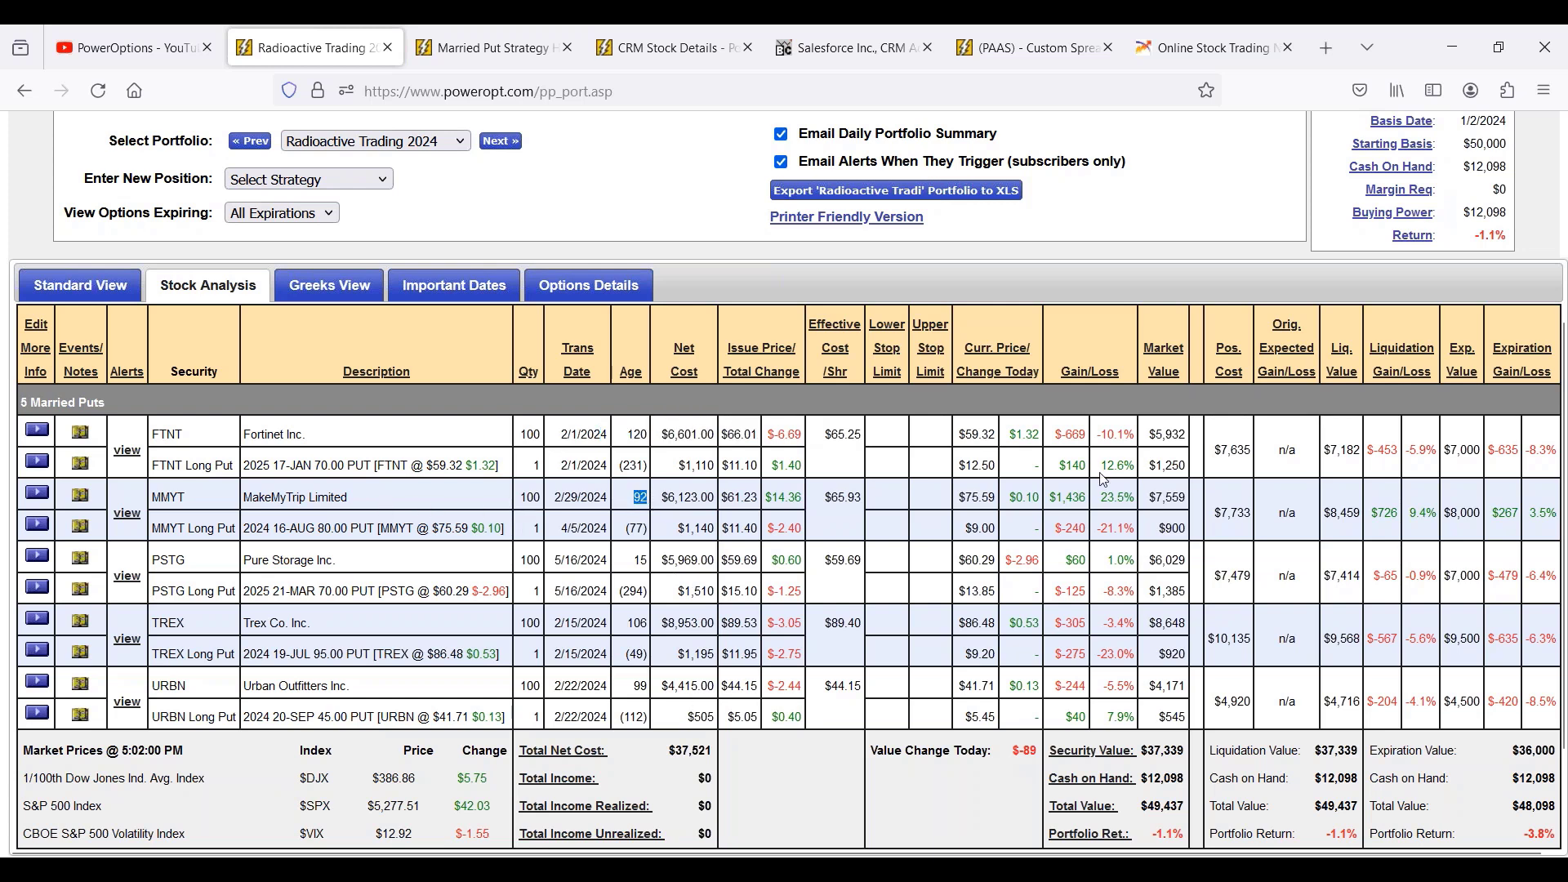
drag(1100, 497, 1136, 497)
drag(633, 561, 704, 560)
drag(1104, 561, 1143, 562)
- Highlight the age and cost figures of the TREX shares and the cost-to-current-price figures of the URBN shares
click(640, 624)
drag(639, 624, 757, 624)
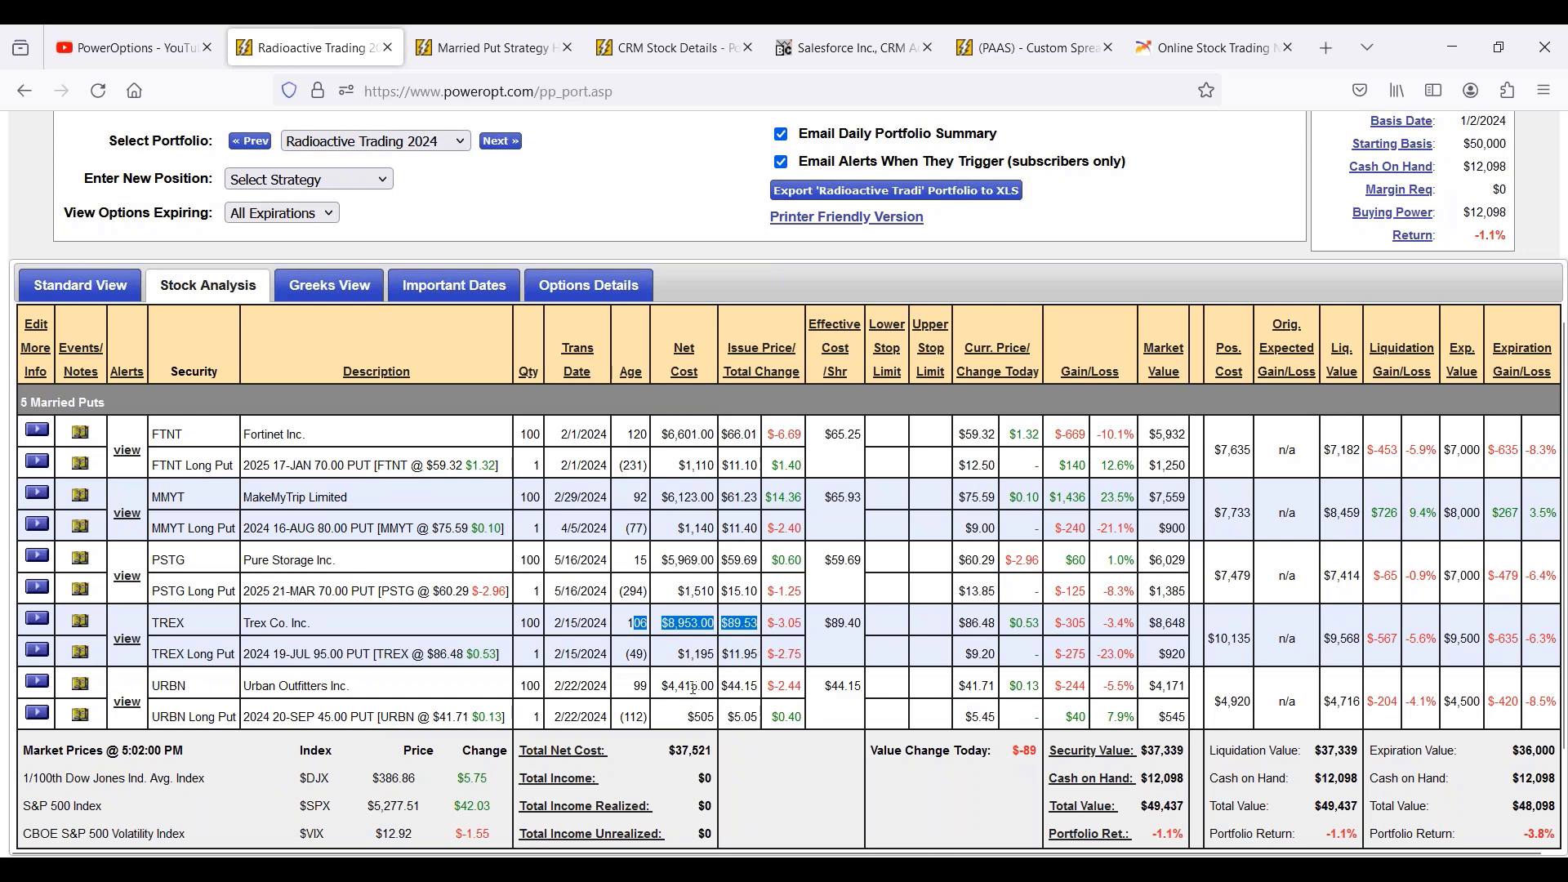
drag(692, 686, 992, 686)
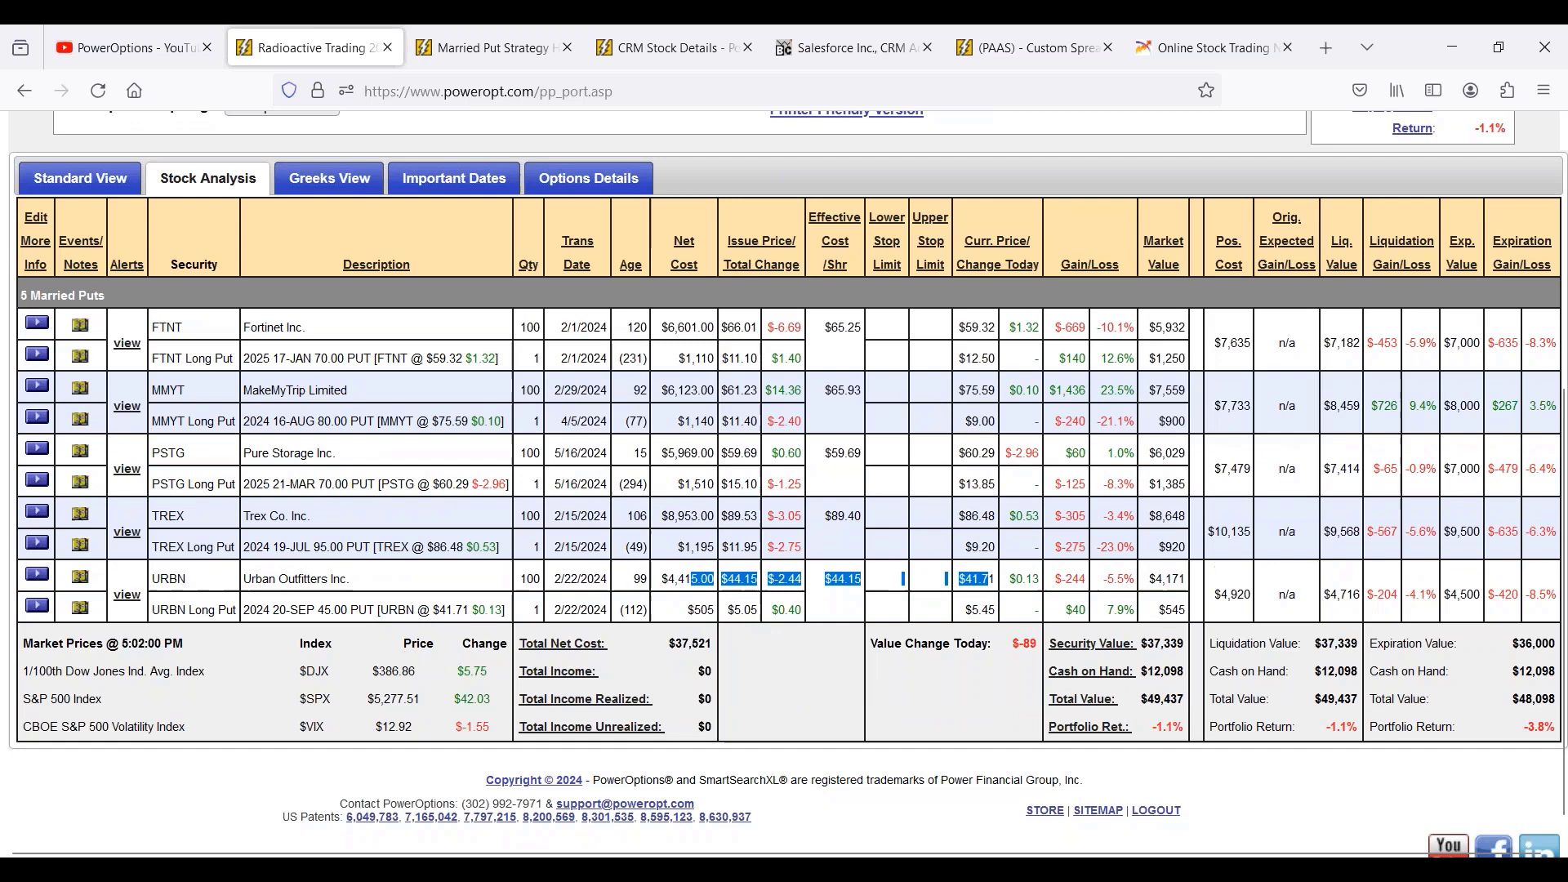
scroll(763, 590, down, 3)
scroll(706, 642, up, 3)
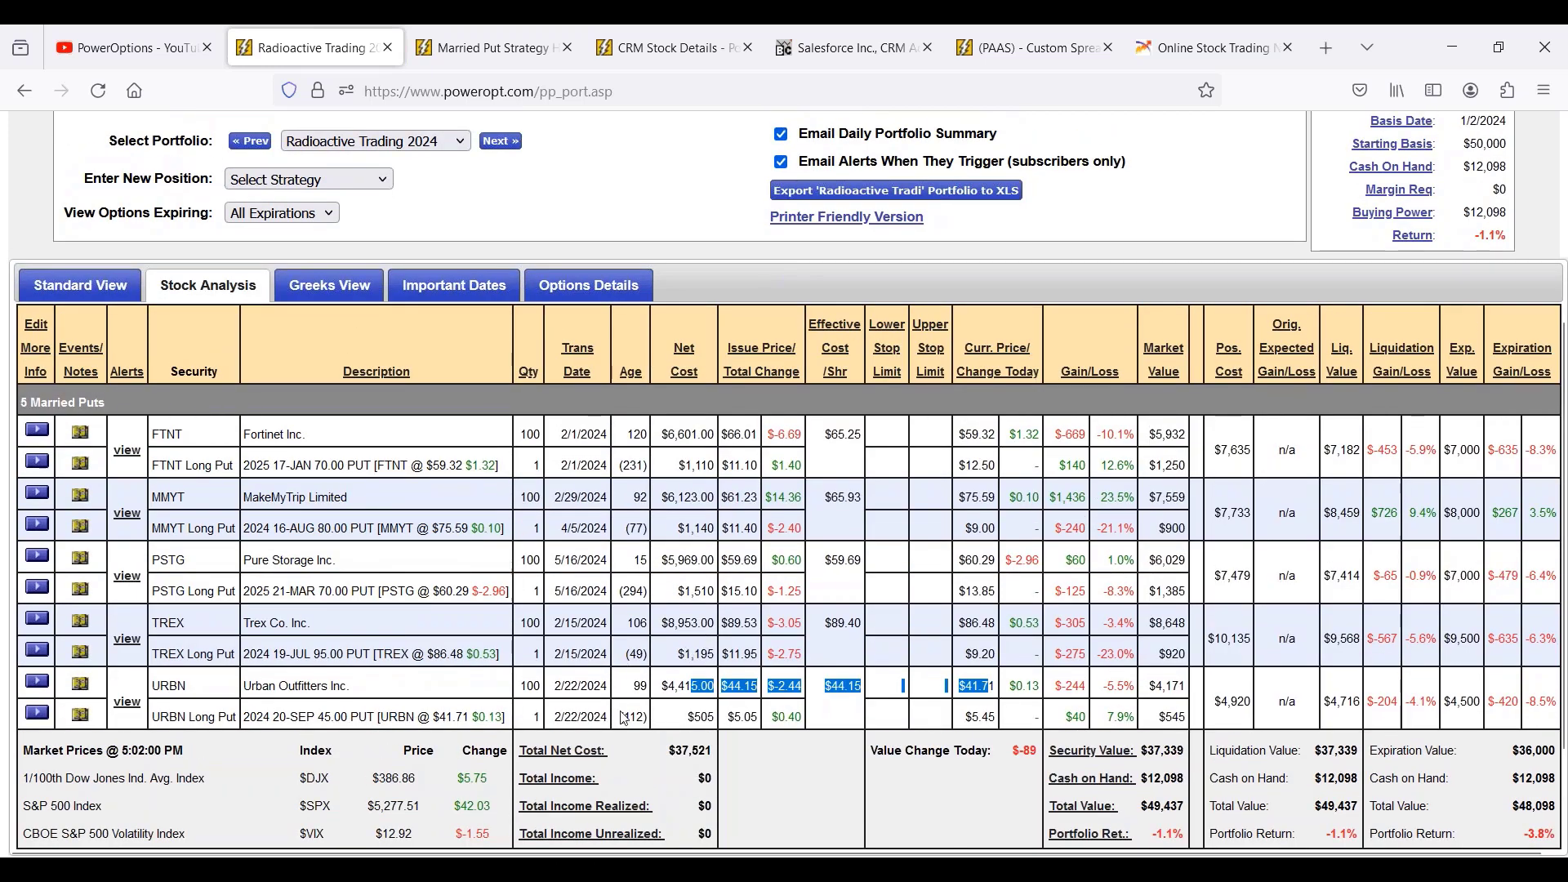
- Highlight the days to expiration of the URBN, FTNT and TREX puts, plus TREX's transaction date and put details
drag(621, 717, 661, 735)
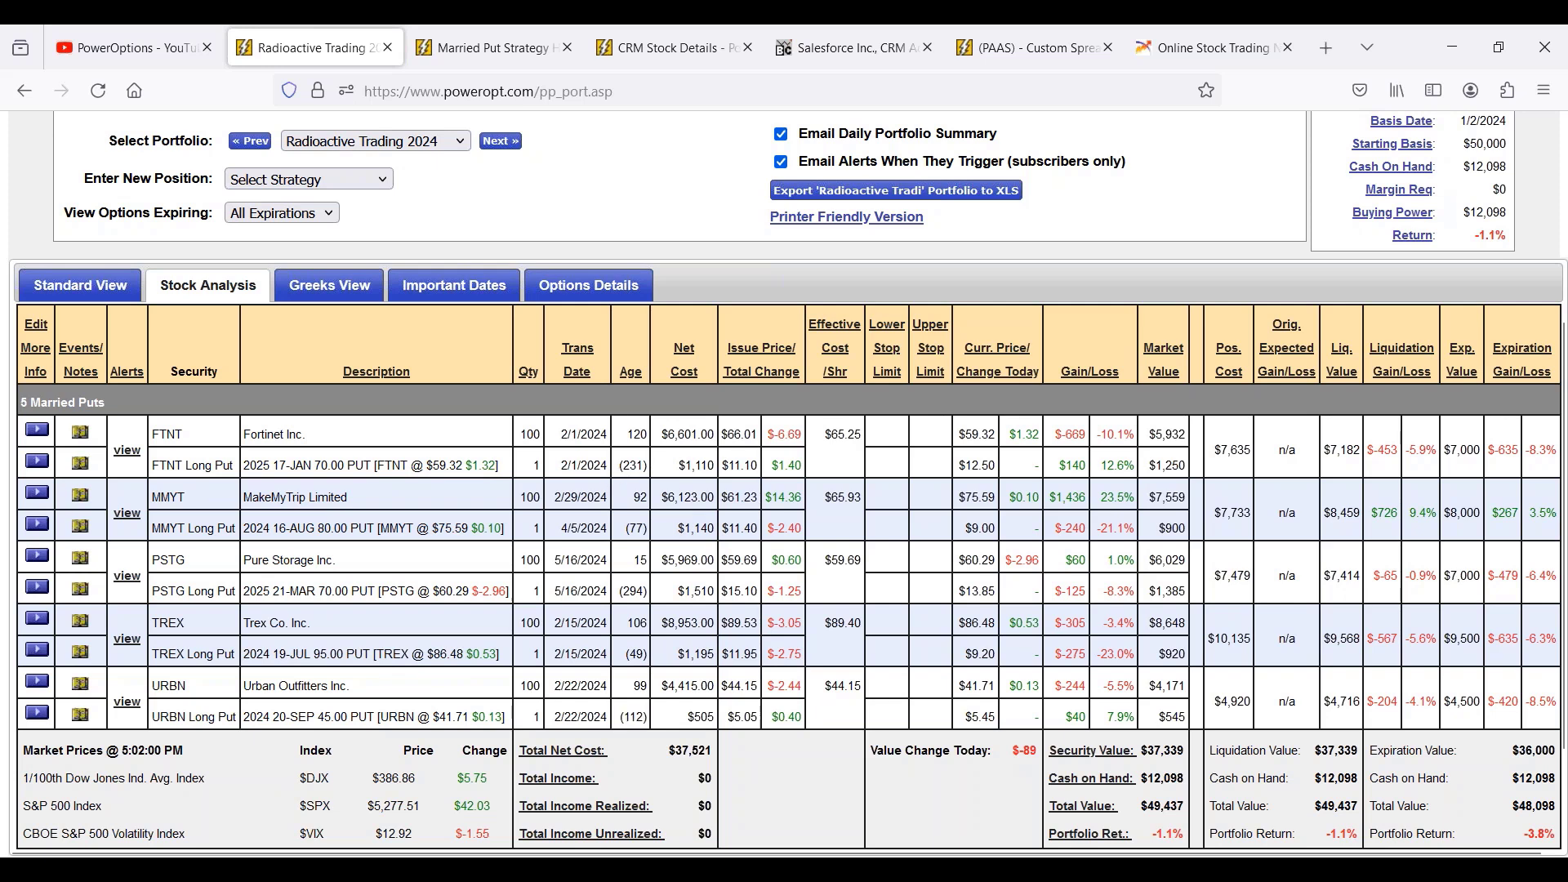
drag(619, 466, 642, 465)
drag(625, 655, 647, 655)
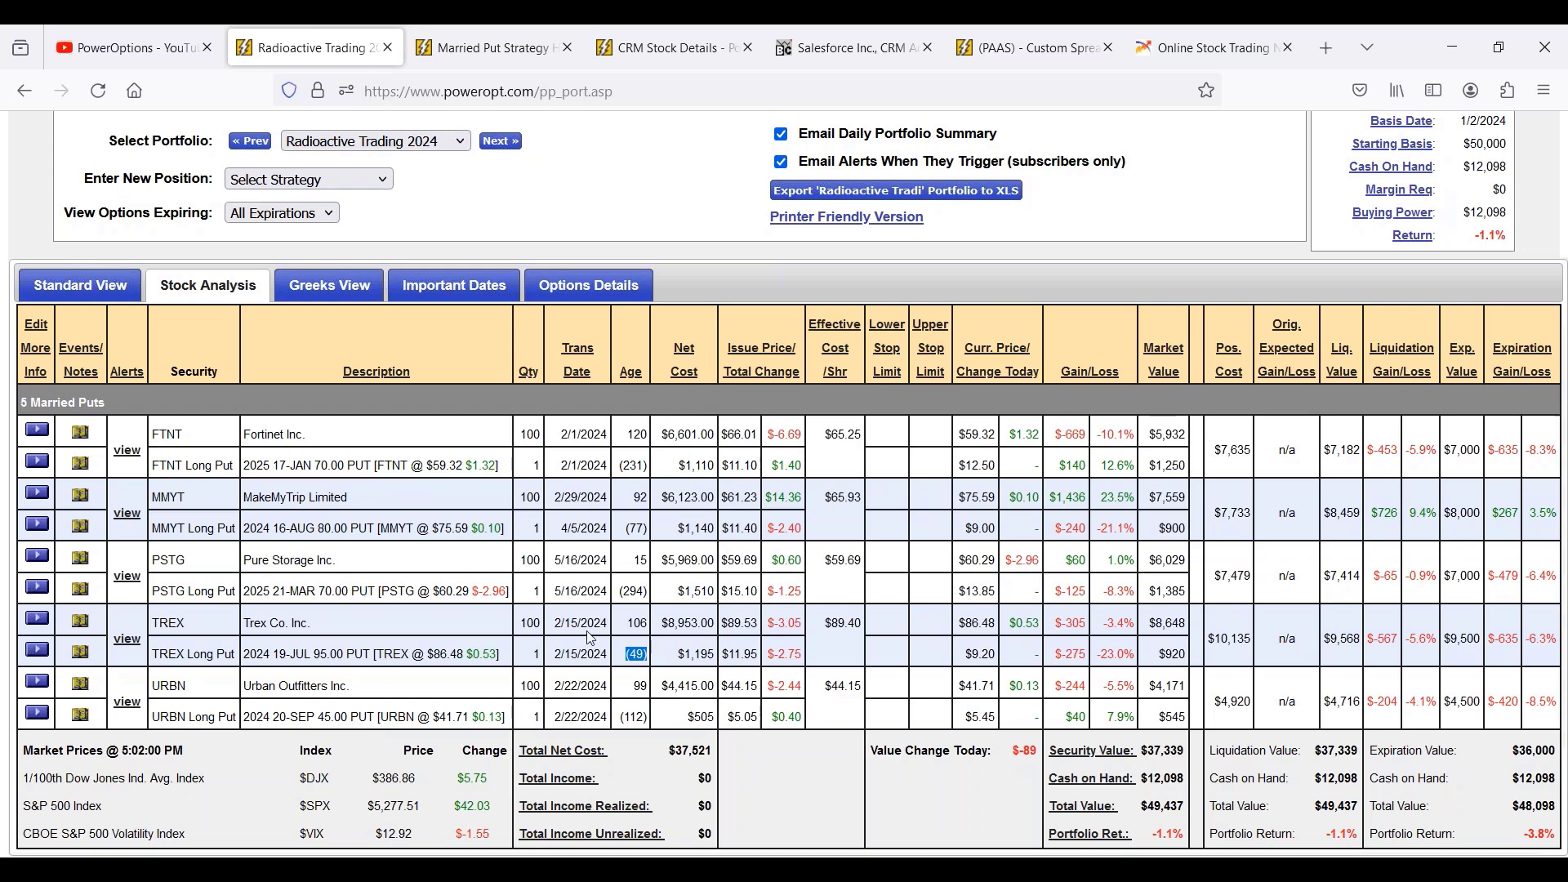
drag(556, 624, 603, 625)
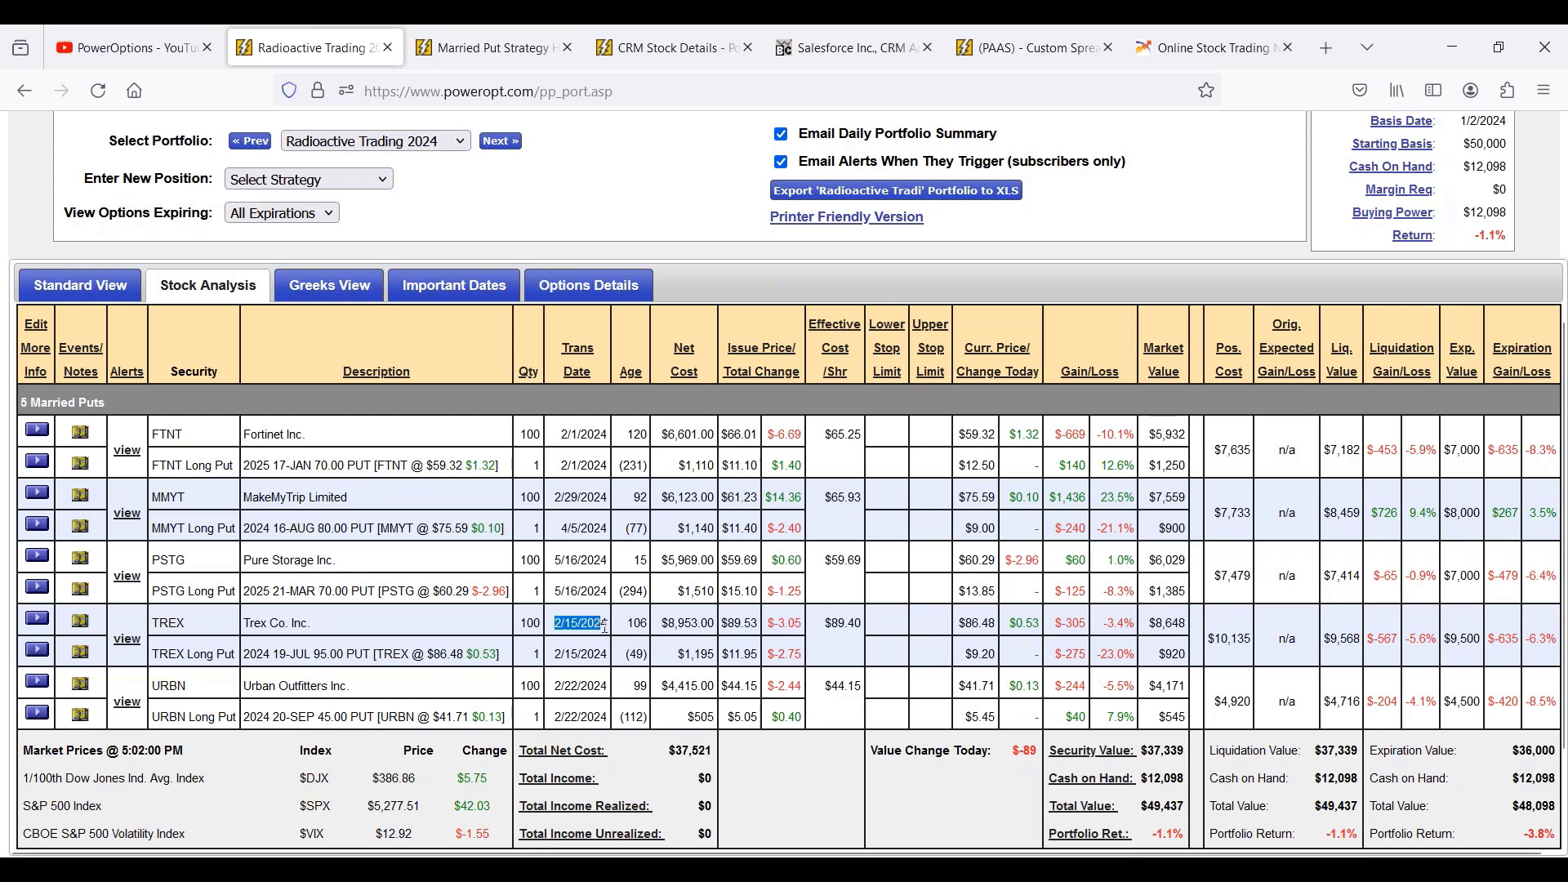
drag(274, 654, 700, 659)
- Return to the RadioActive Trading product listing and review The Blueprint course description again
scroll(618, 689, up, 2)
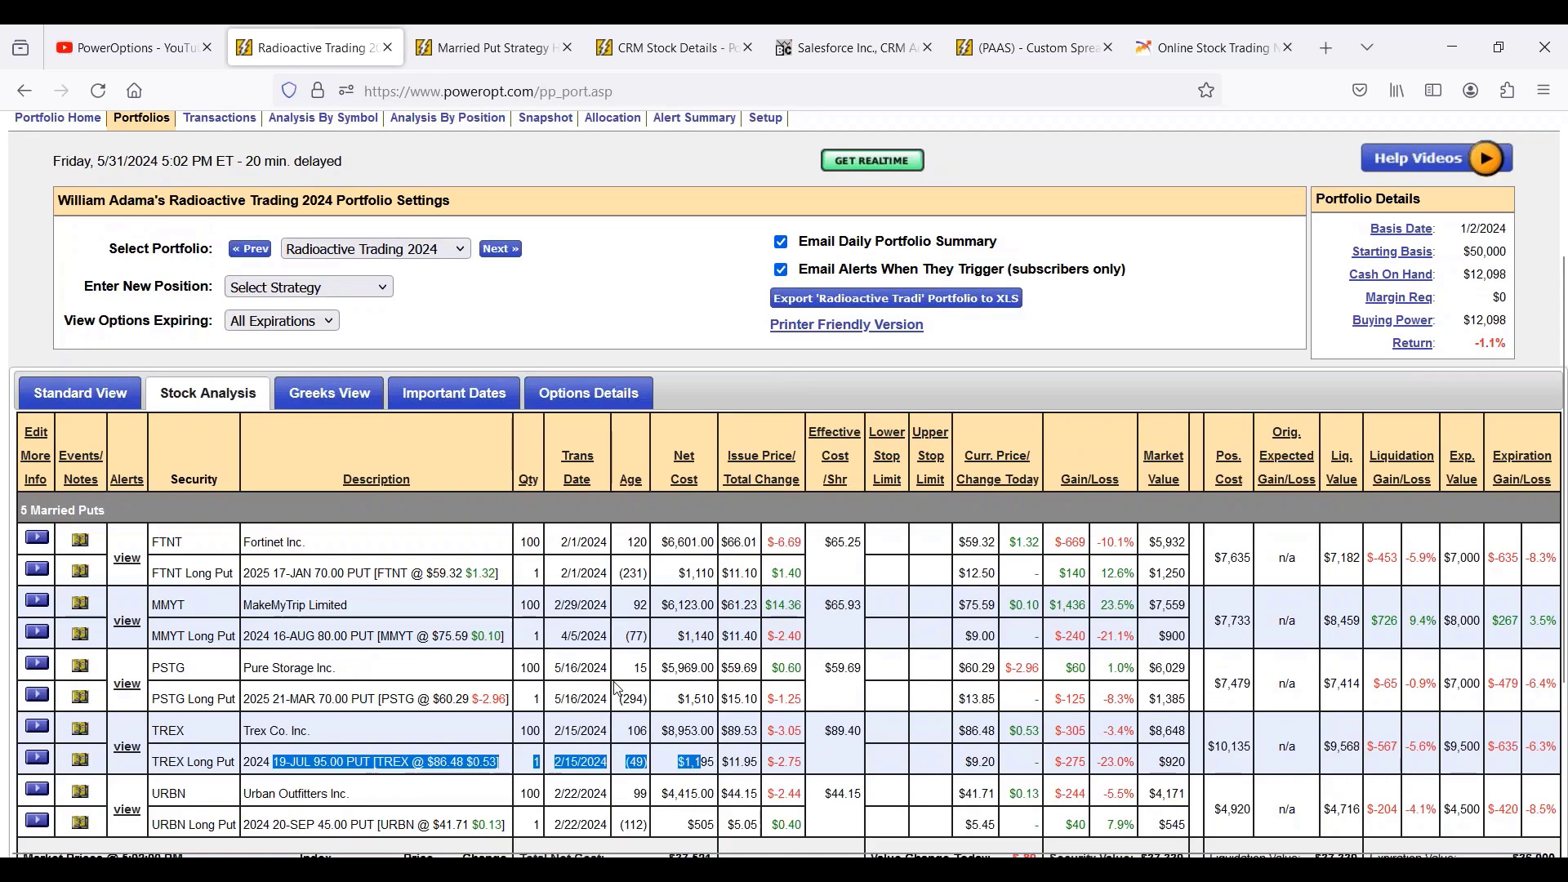
scroll(609, 688, up, 3)
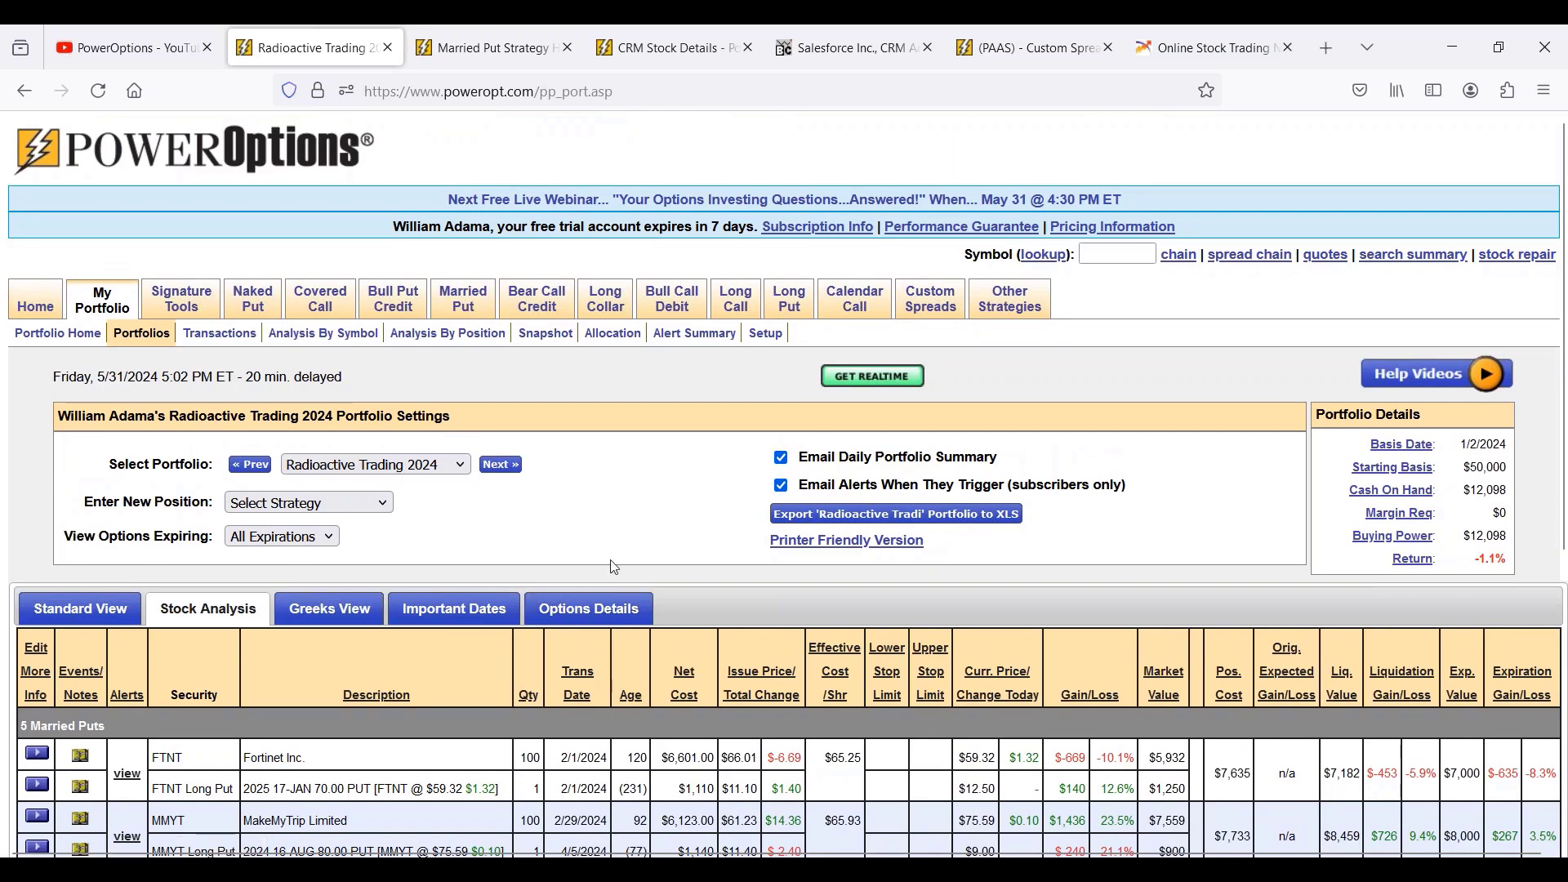
mouse_move(52, 315)
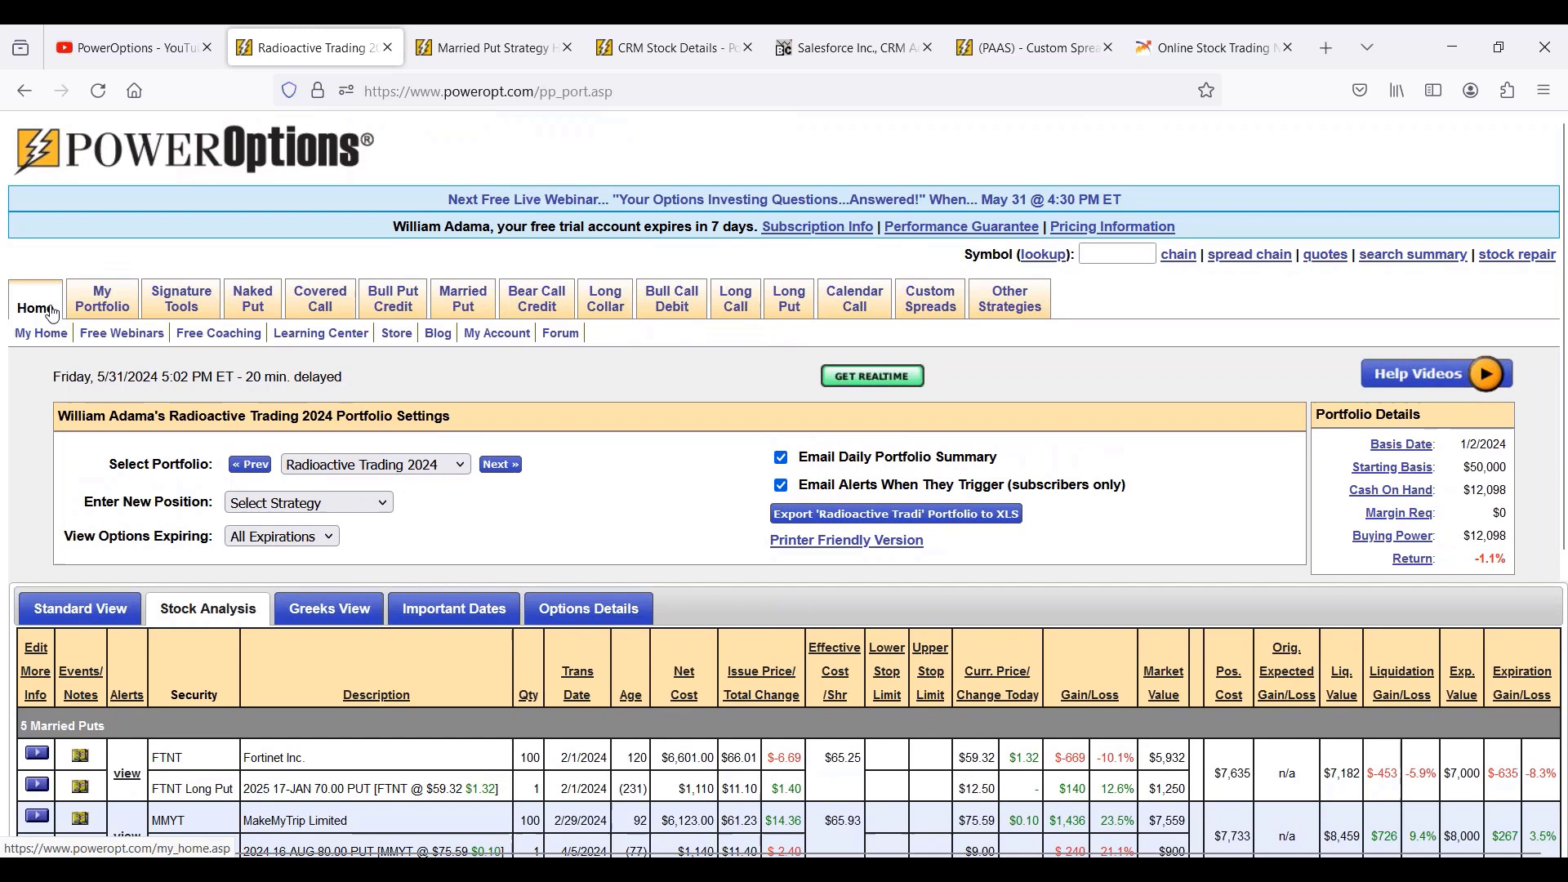
click(1200, 47)
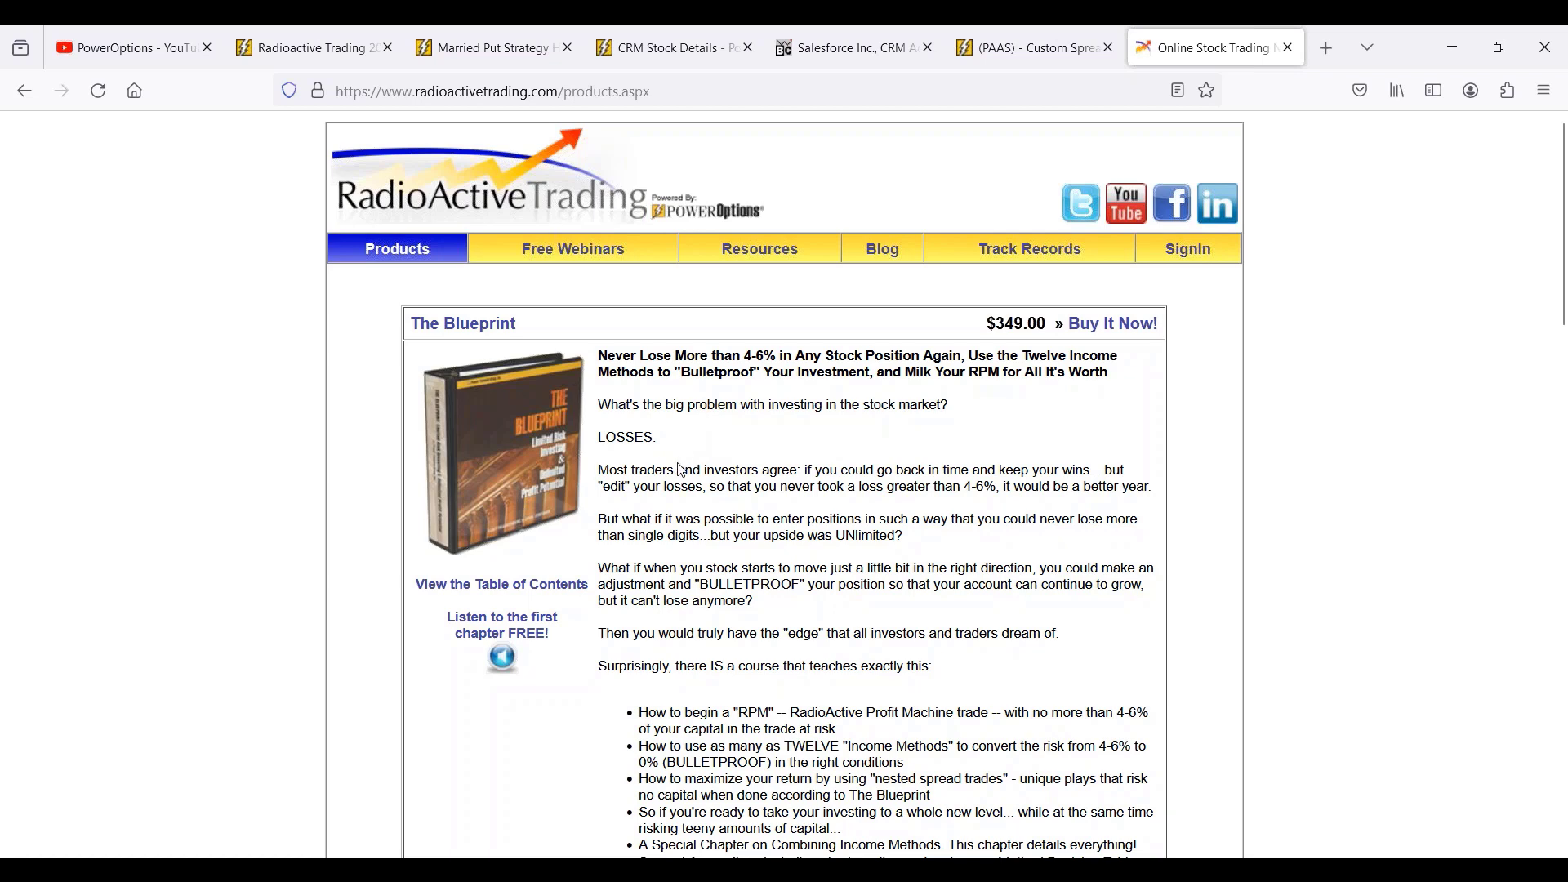
scroll(684, 466, down, 4)
scroll(784, 482, up, 3)
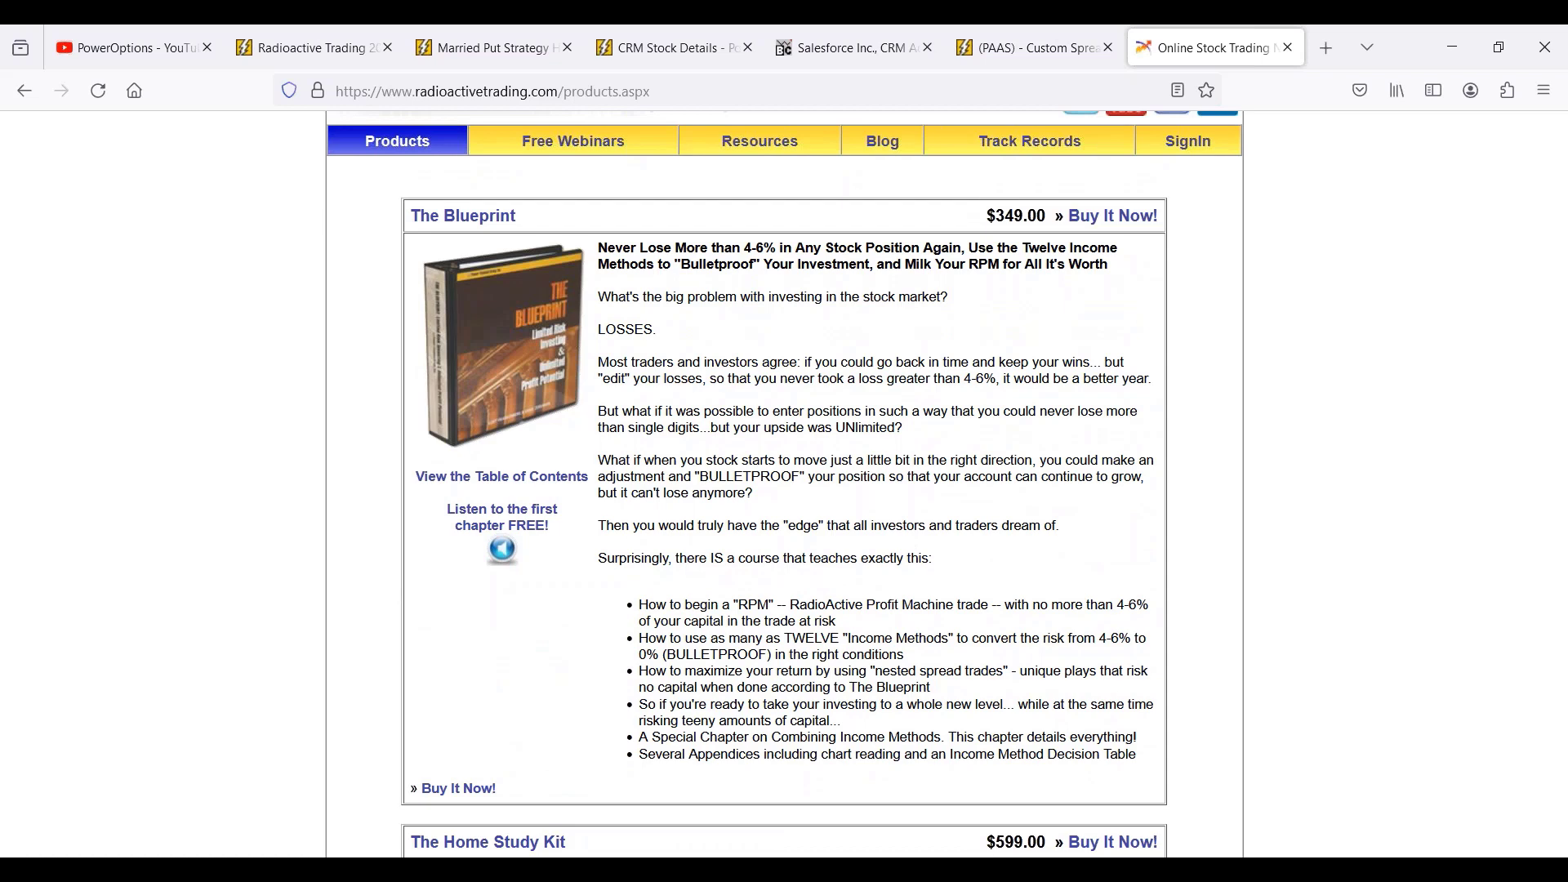
scroll(676, 477, up, 2)
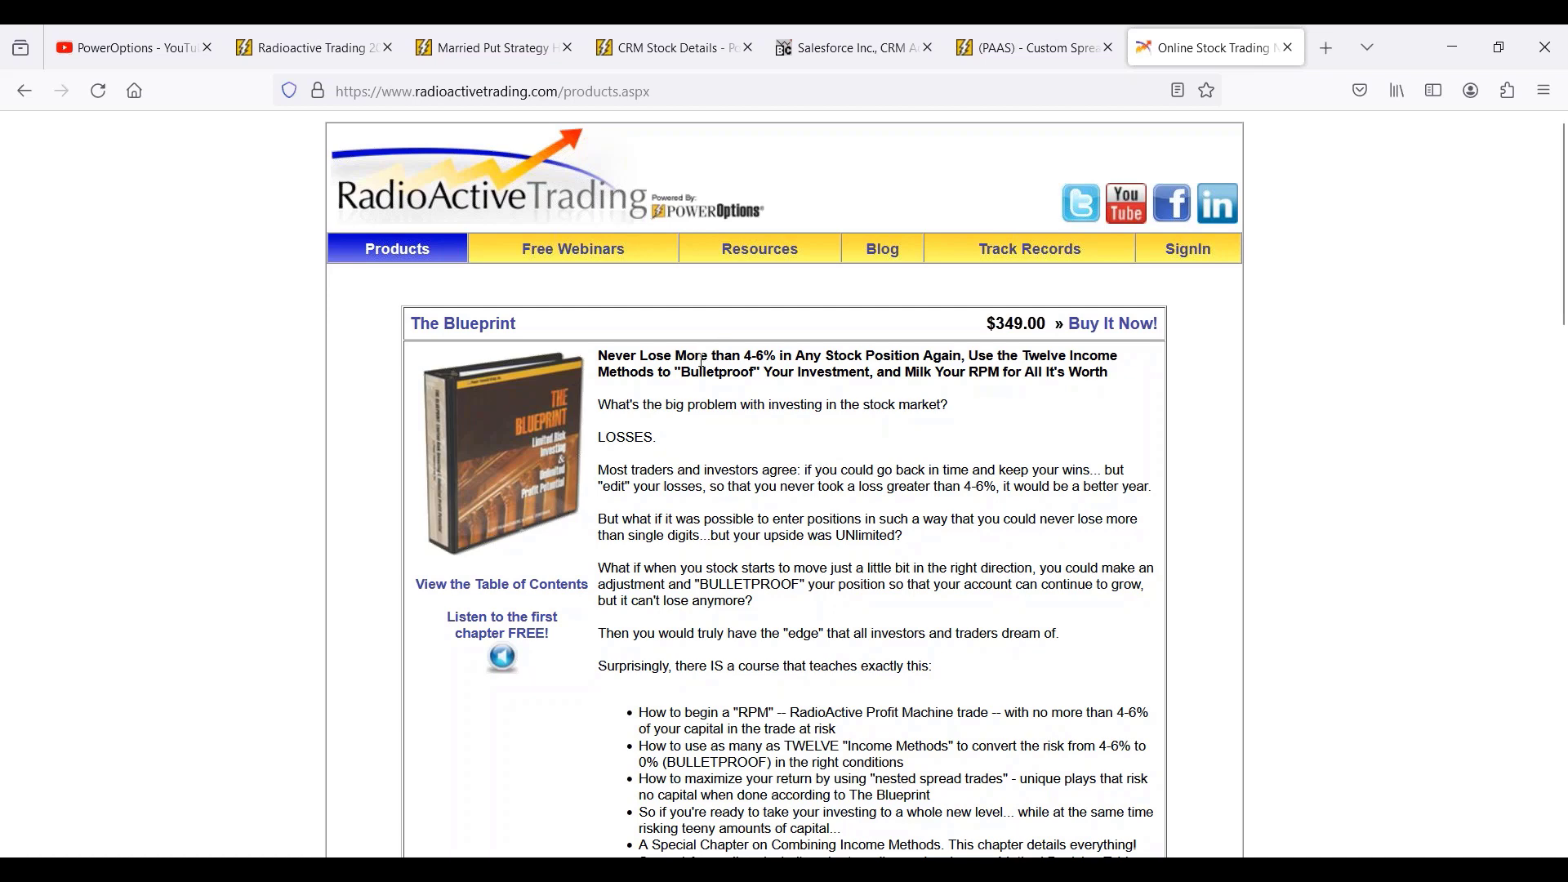
- Highlight the "than 4-6% in Any Stock Position Again" wording in The Blueprint's headline and look over its course points
drag(701, 357, 972, 360)
scroll(904, 429, down, 2)
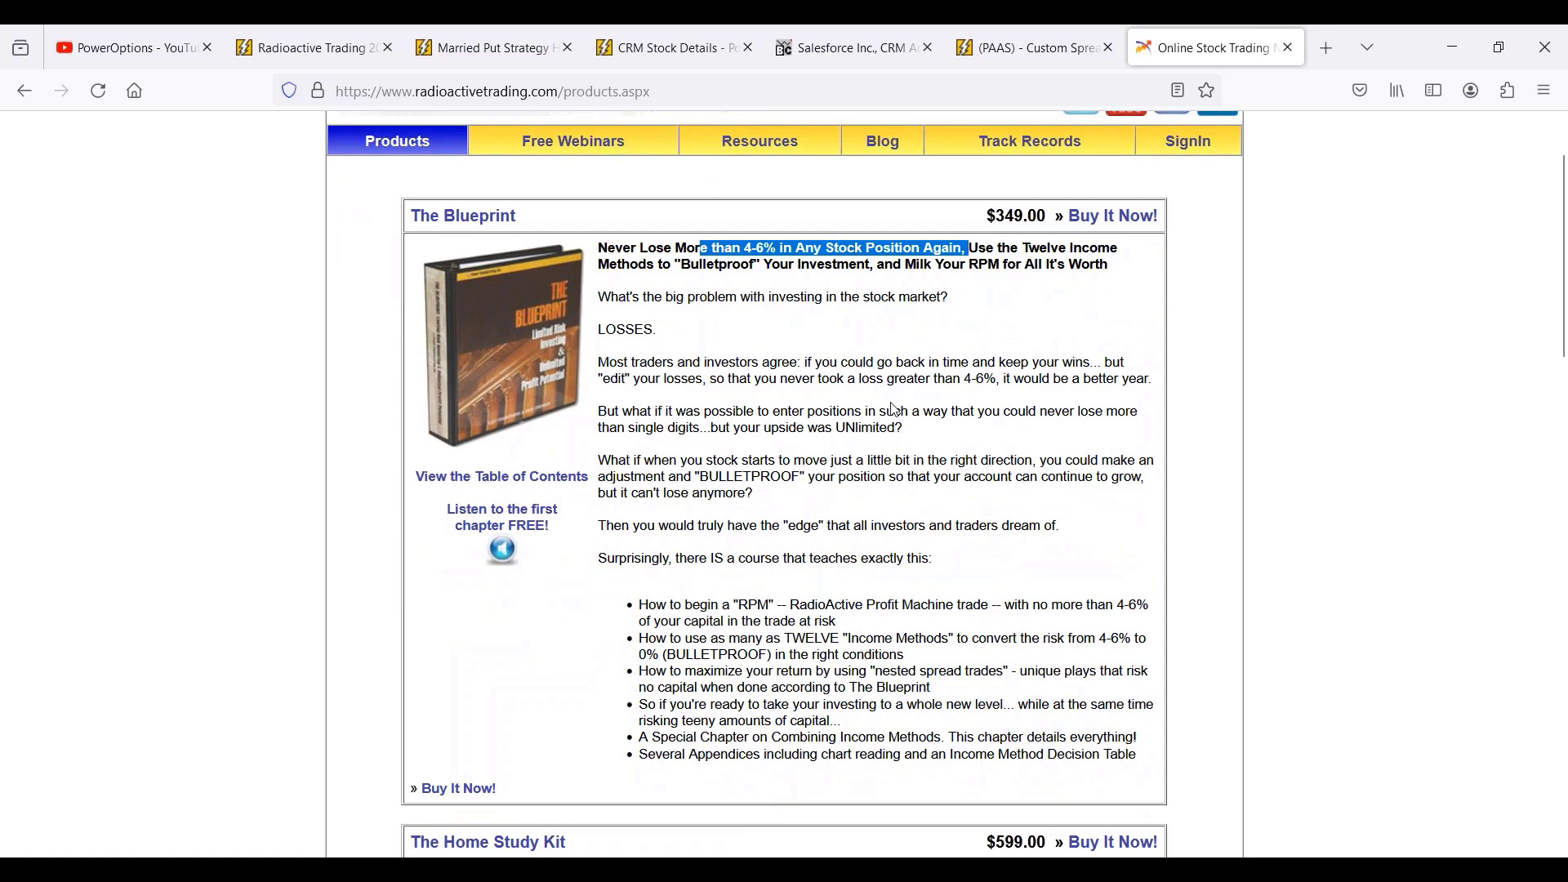
key(Home)
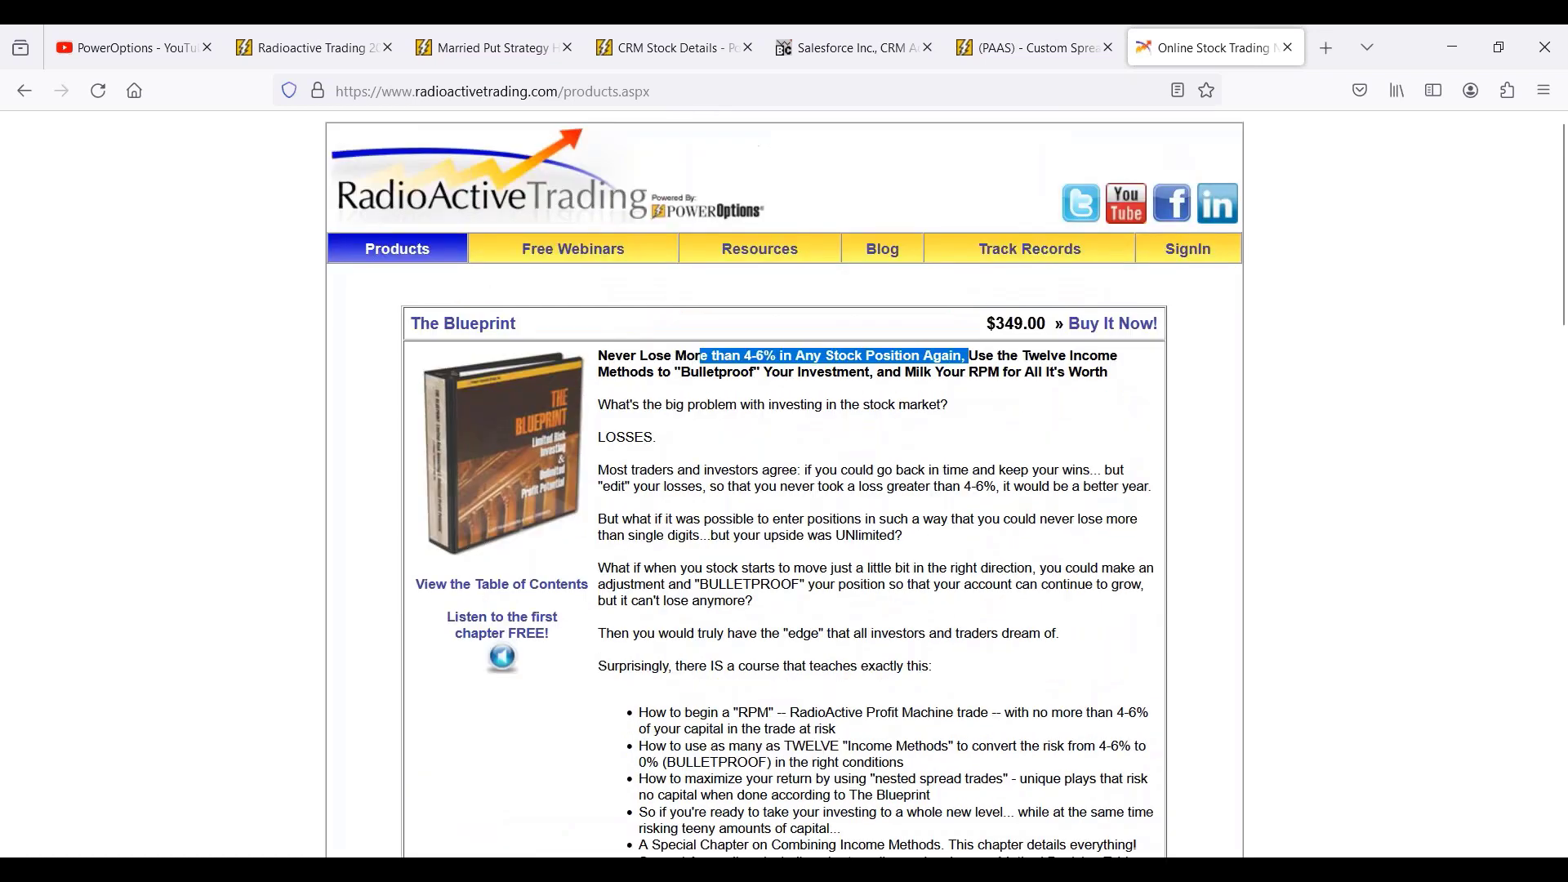